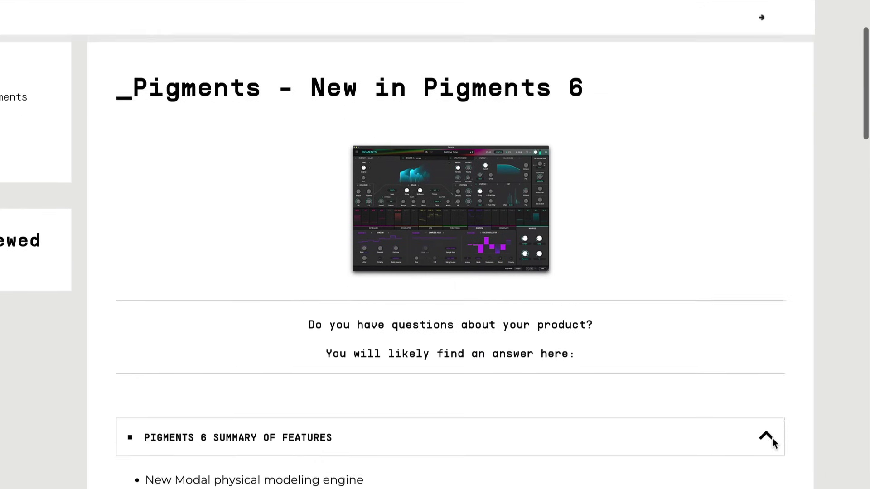
{"action": "scroll", "coordinate": [771, 442], "scroll_direction": "down", "scroll_amount": 5}
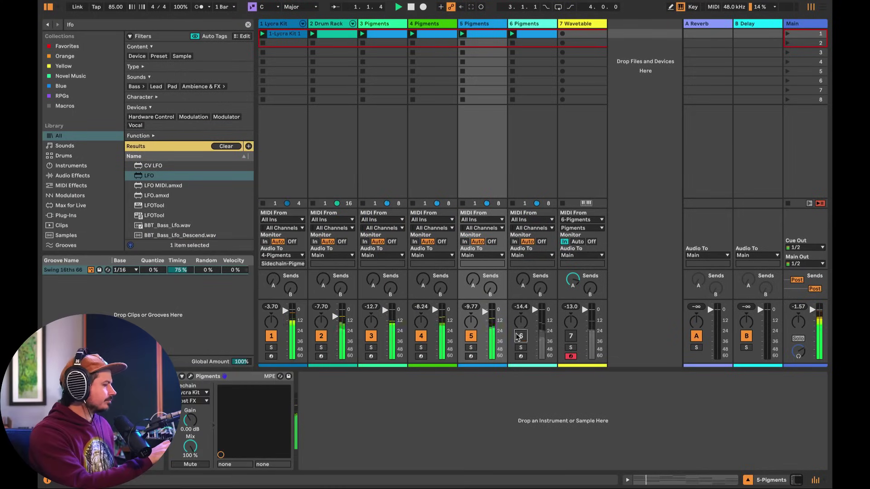
Mute the Wavetable and 6-Pigments tracks and solo the 5-Pigments track.
{"action": "left_click", "coordinate": [571, 338]}
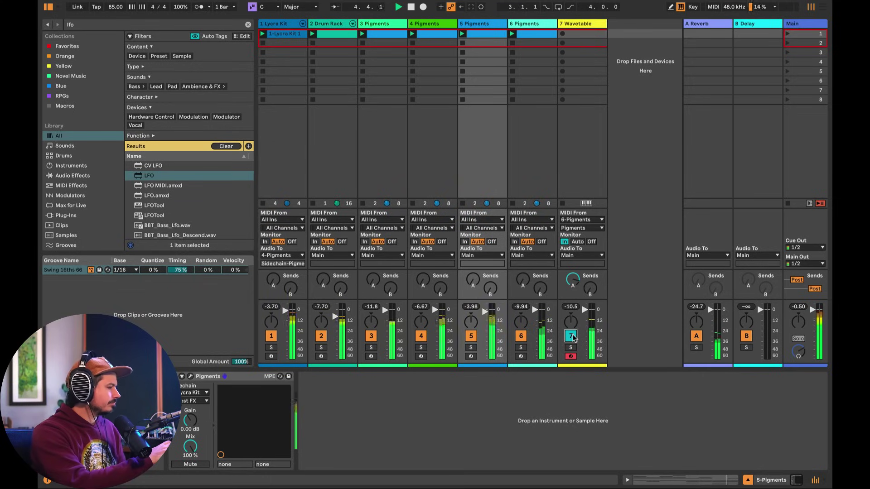
{"action": "left_click", "coordinate": [572, 337]}
{"action": "left_click", "coordinate": [520, 336]}
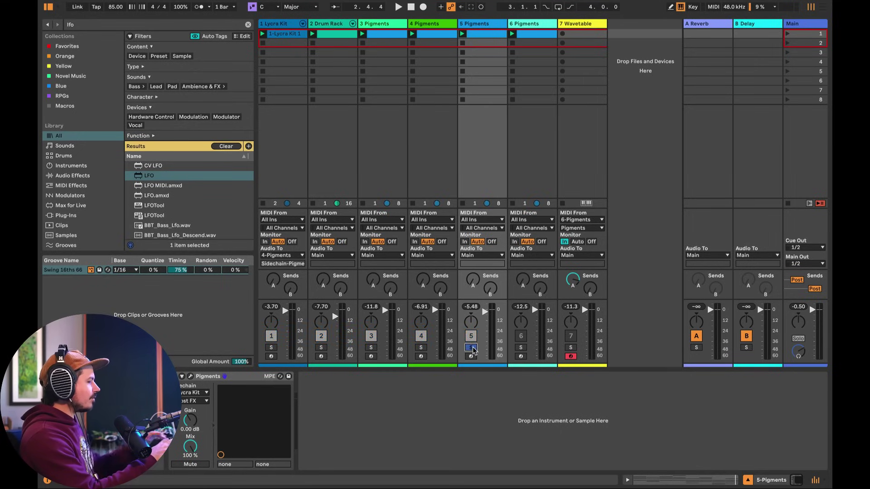
Play the song from the start to audition the soloed track, then stop.
{"action": "key", "text": "space"}
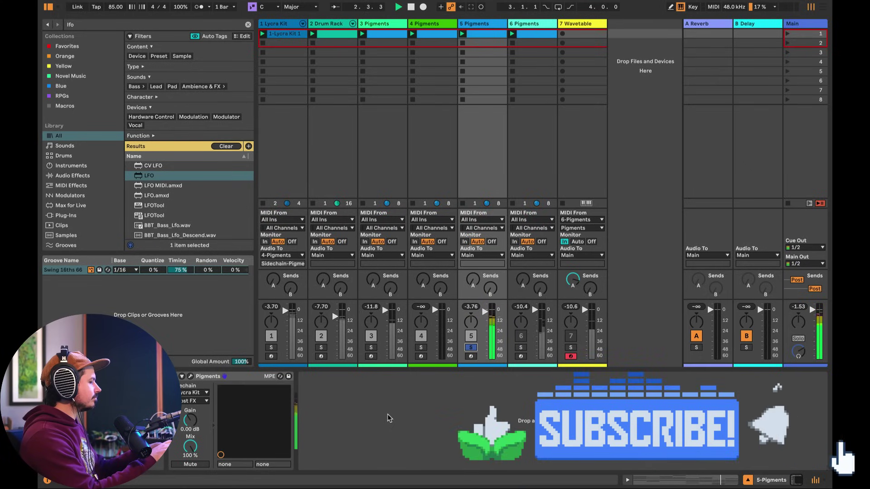
{"action": "key", "text": "space"}
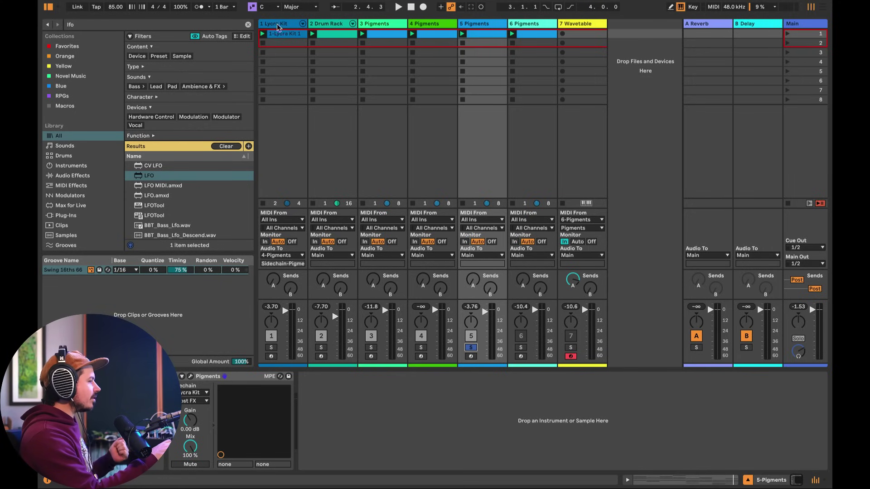
Check the Lycra Kit drum track's Audio To routing without changing it.
{"action": "left_click", "coordinate": [274, 352]}
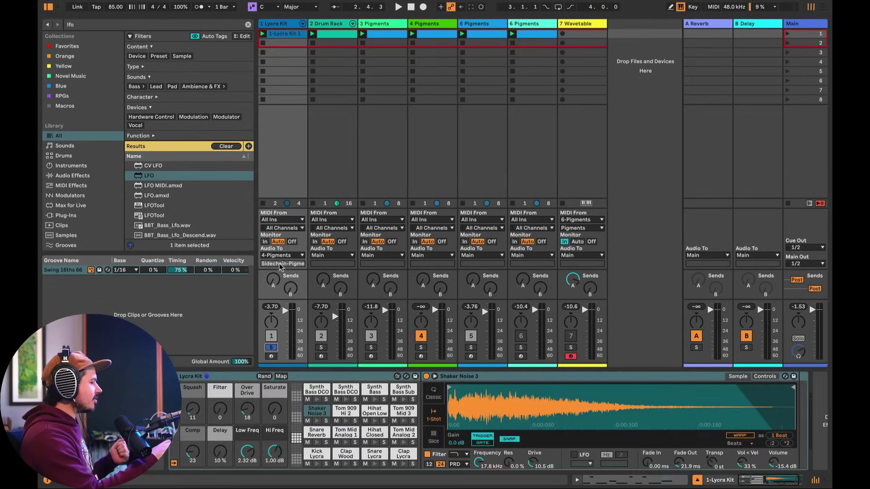
{"action": "left_click", "coordinate": [284, 255]}
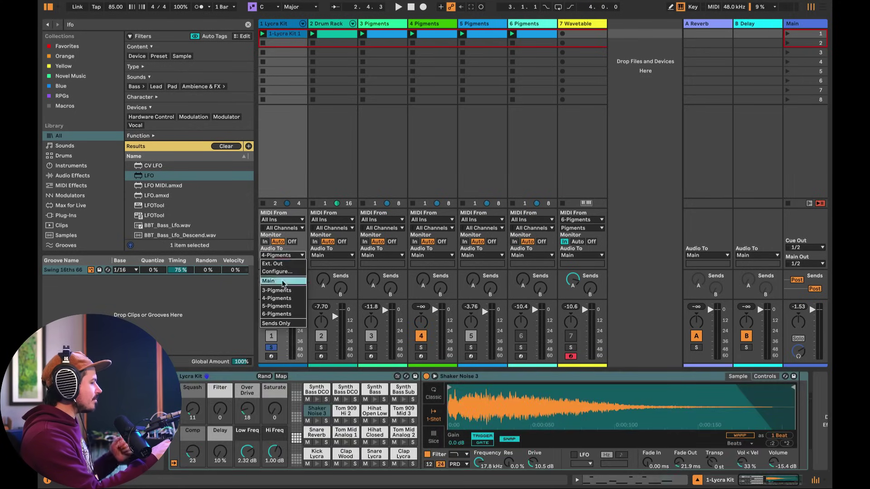
{"action": "left_click", "coordinate": [279, 271]}
{"action": "key", "text": "space"}
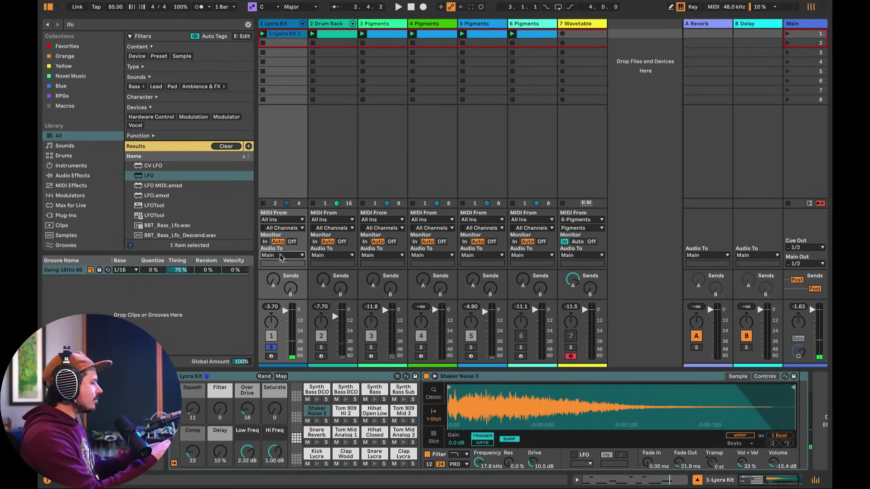
Select the 5-Pigments track to show its devices and Pigments instrument.
{"action": "left_click", "coordinate": [476, 24]}
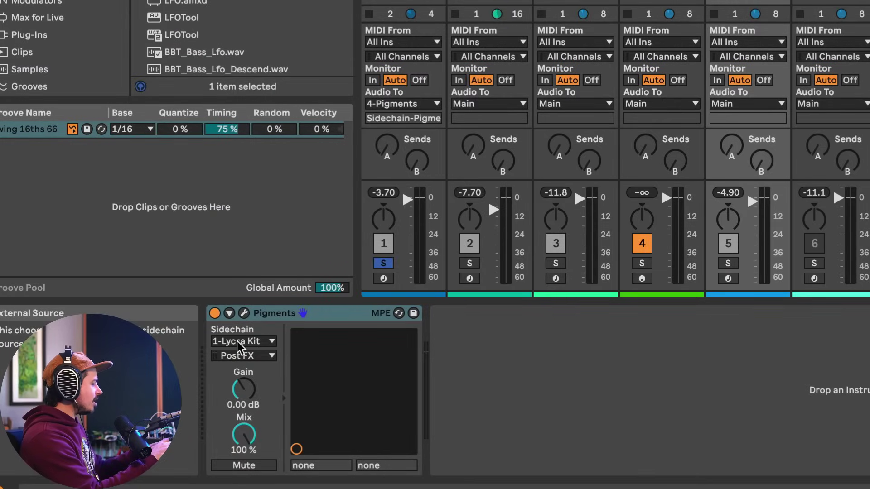
{"action": "left_click", "coordinate": [244, 313]}
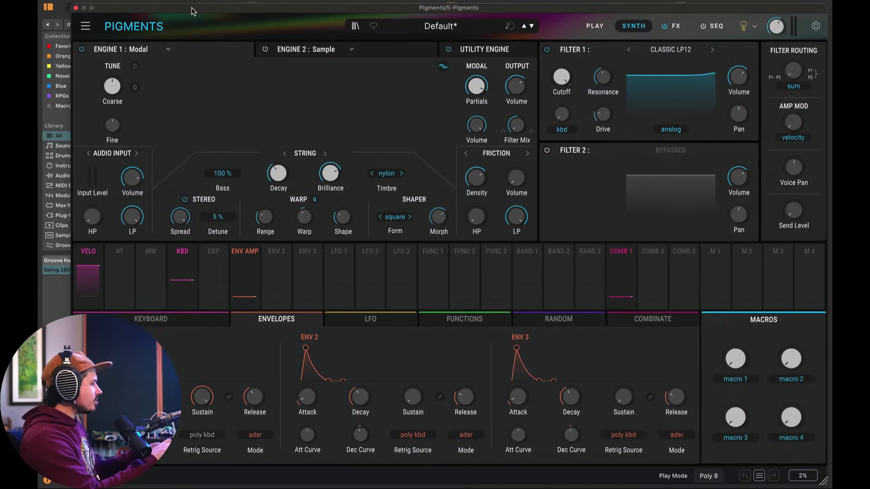
{"action": "left_click_drag", "start_coordinate": [191, 11], "coordinate": [184, 8]}
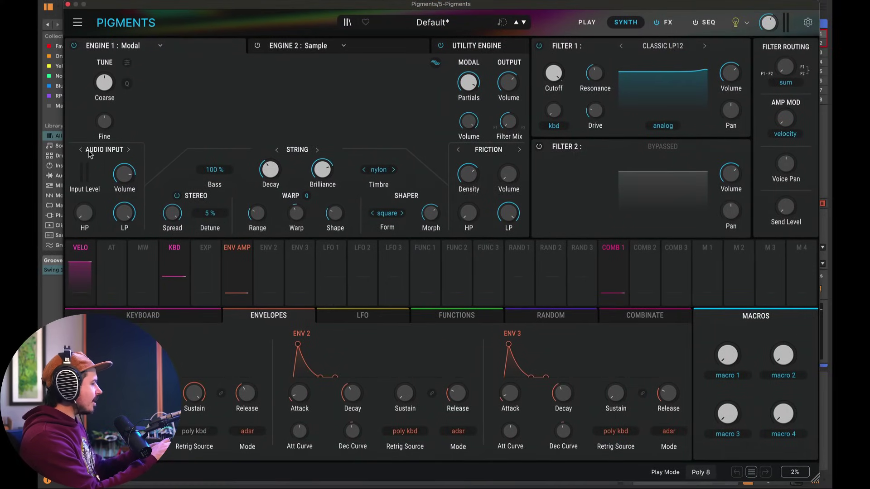
{"action": "left_click_drag", "start_coordinate": [150, 9], "coordinate": [137, 8]}
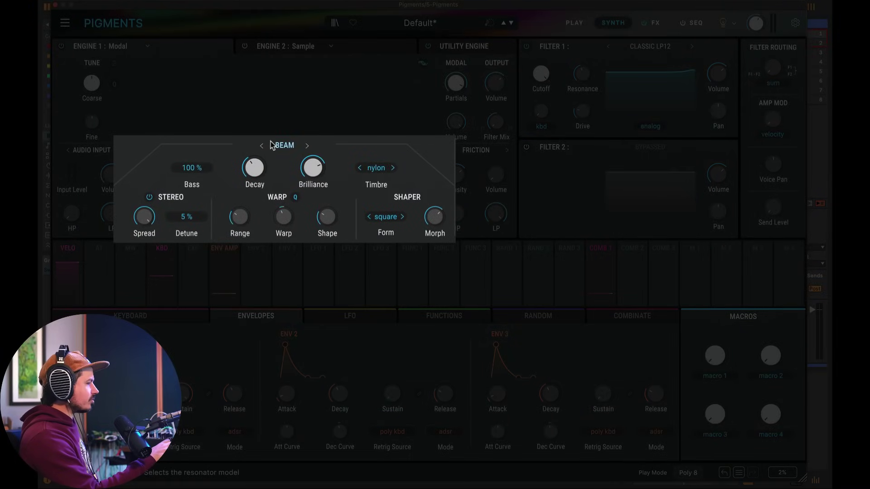
{"action": "left_click", "coordinate": [269, 144]}
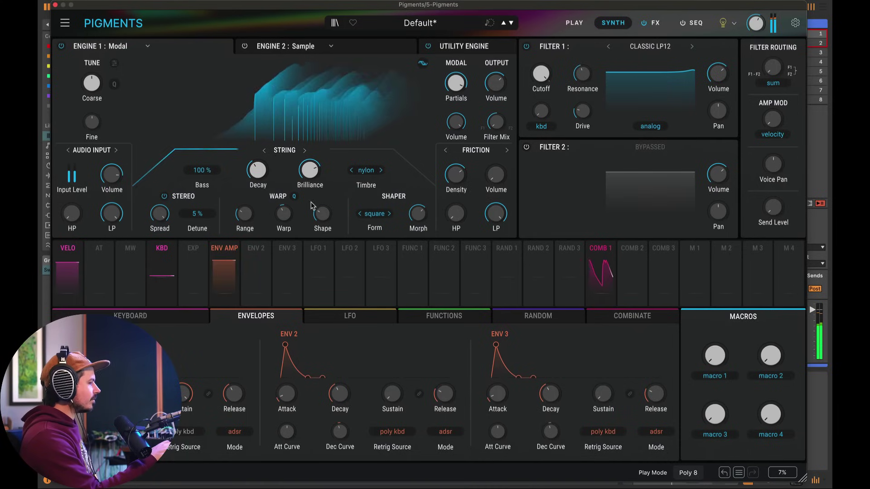
Turn the String resonator warp negative, set its timbre to bass and shaper form to guitar.
{"action": "left_click_drag", "start_coordinate": [283, 213], "coordinate": [326, 194]}
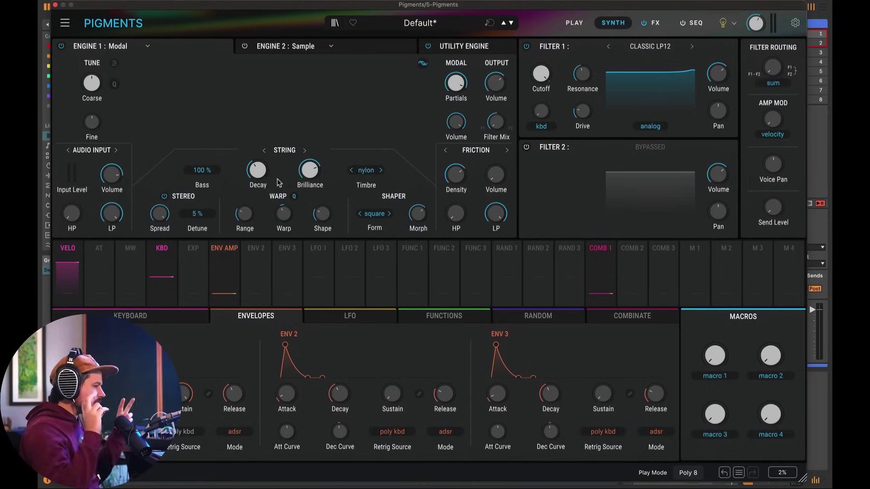
{"action": "left_click_drag", "start_coordinate": [284, 212], "coordinate": [295, 207]}
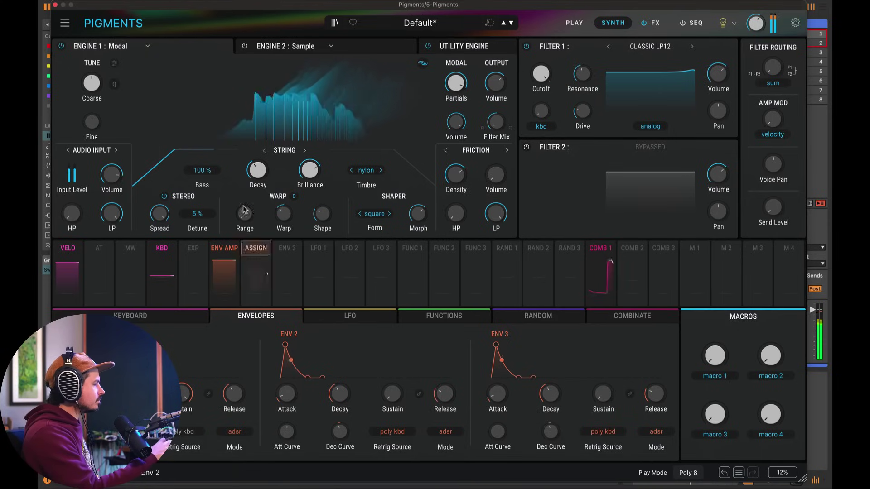
{"action": "left_click", "coordinate": [381, 170]}
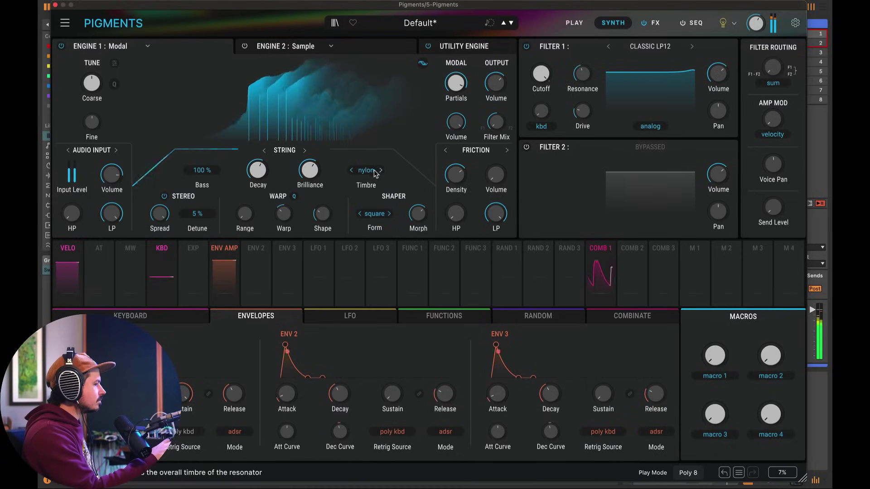
{"action": "left_click", "coordinate": [389, 214]}
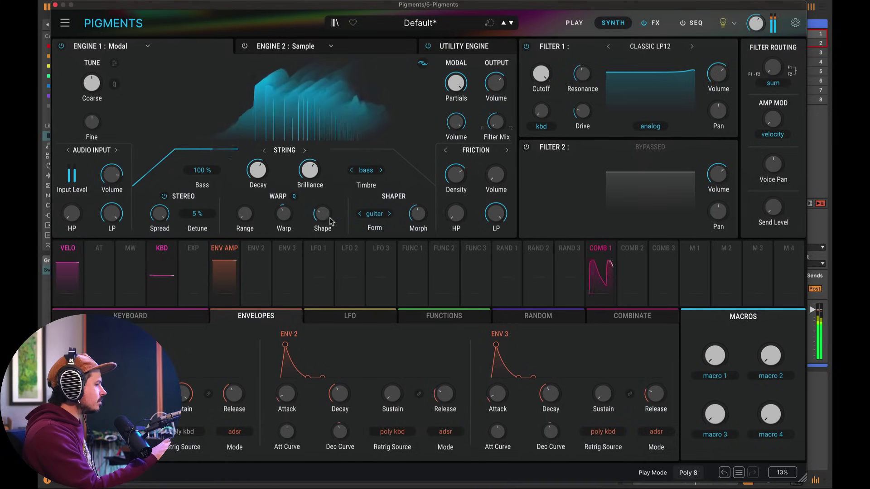
Raise the warp shape amount and move the warp starting harmonic higher.
{"action": "left_click_drag", "start_coordinate": [321, 216], "coordinate": [321, 204]}
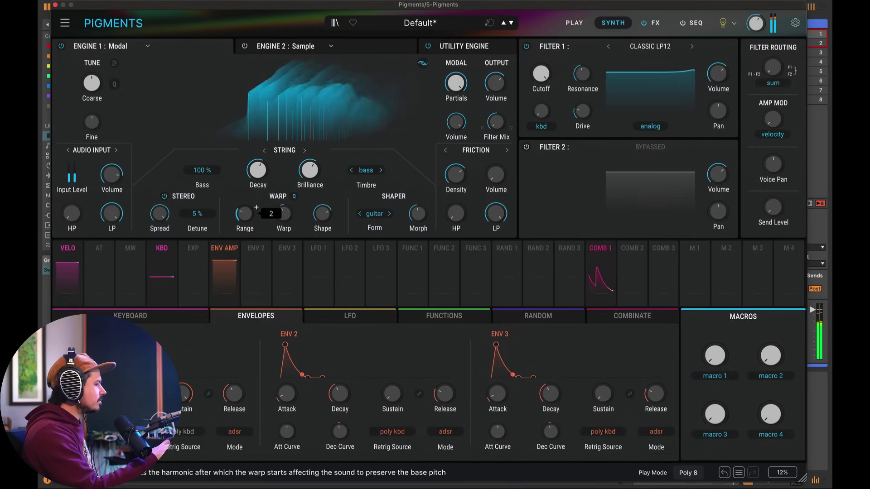
{"action": "mouse_move", "coordinate": [310, 171]}
{"action": "left_mouse_down"}
{"action": "mouse_move", "coordinate": [323, 163]}
{"action": "mouse_move", "coordinate": [318, 174]}
{"action": "left_mouse_up"}
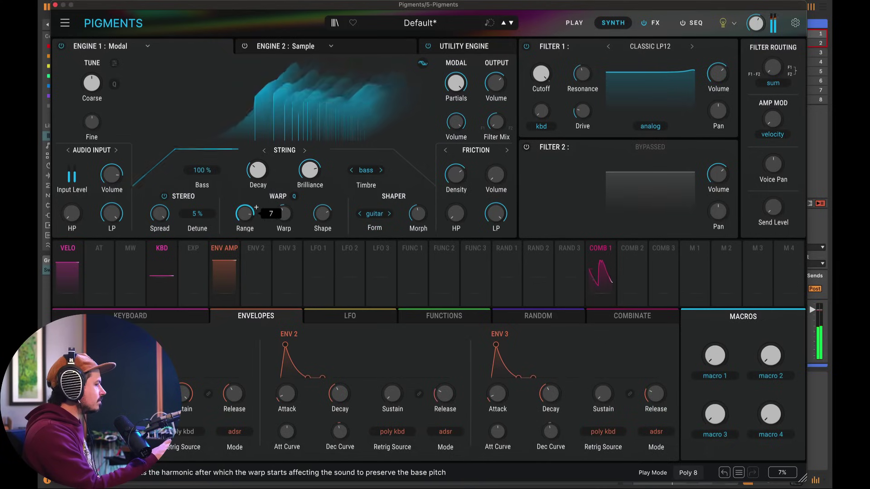
{"action": "left_click_drag", "start_coordinate": [283, 213], "coordinate": [294, 208]}
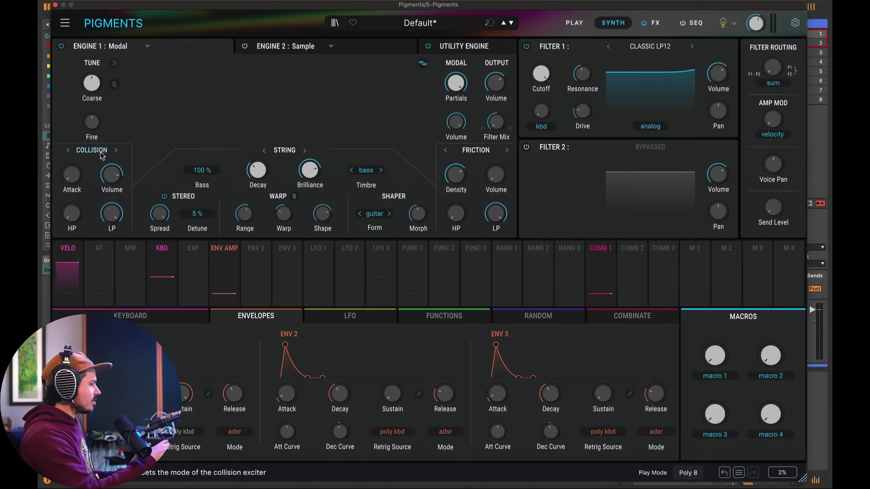
Switch the exciter to Transient with the knife sample and start playback to hear it.
{"action": "left_click", "coordinate": [116, 150]}
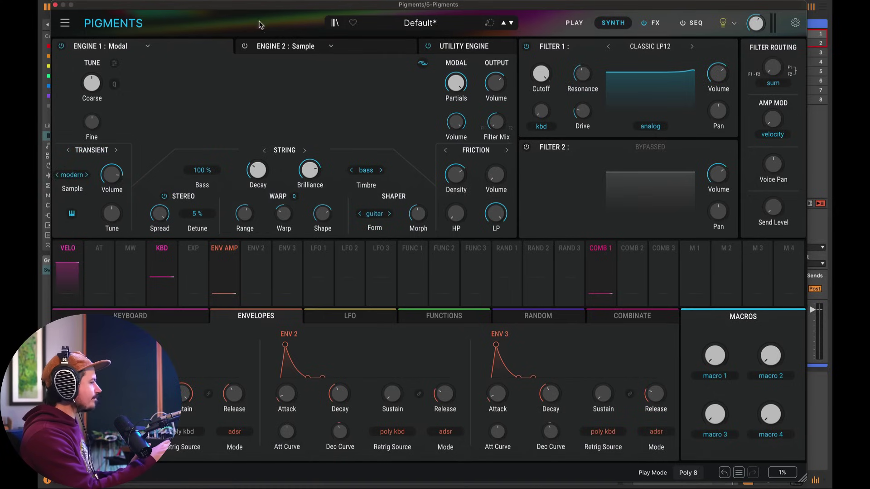
{"action": "mouse_move", "coordinate": [267, 8]}
{"action": "left_mouse_down"}
{"action": "mouse_move", "coordinate": [276, 158]}
{"action": "mouse_move", "coordinate": [655, 68]}
{"action": "mouse_move", "coordinate": [591, 21]}
{"action": "left_mouse_up"}
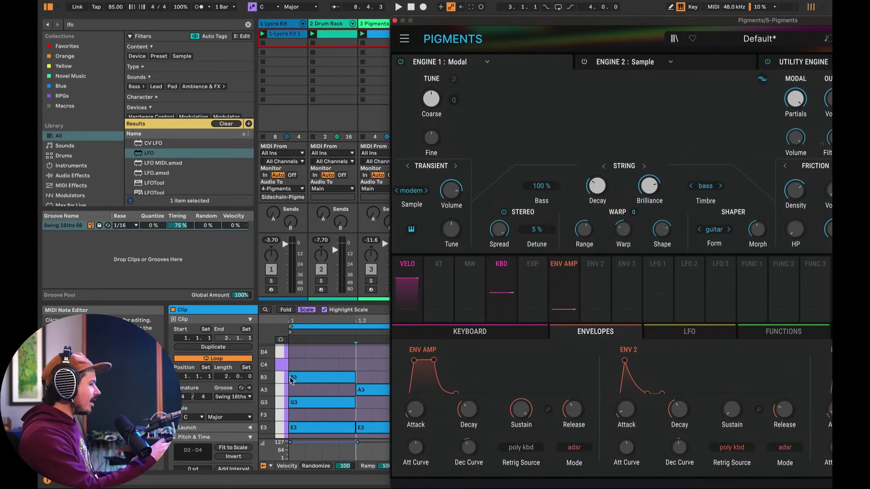
{"action": "left_click", "coordinate": [426, 191]}
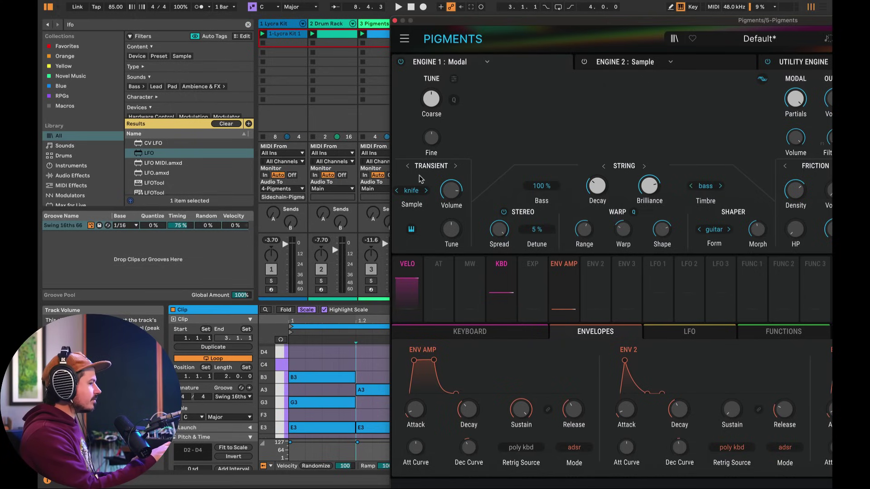
{"action": "key", "text": "space"}
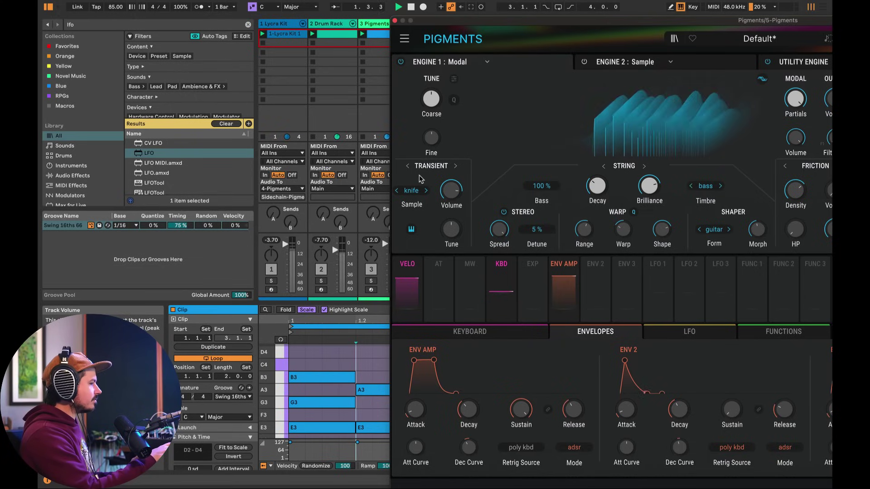
Return the exciter to audio input, stop playback and recentre the Pigments window.
{"action": "key", "text": "space"}
{"action": "left_click", "coordinate": [408, 166]}
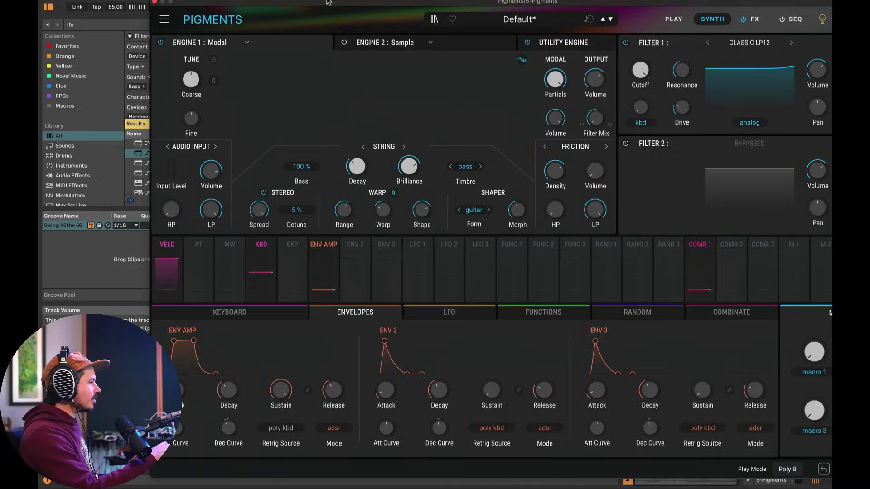
{"action": "mouse_move", "coordinate": [476, 20]}
{"action": "left_mouse_down"}
{"action": "mouse_move", "coordinate": [129, 0]}
{"action": "mouse_move", "coordinate": [144, 1]}
{"action": "left_mouse_up"}
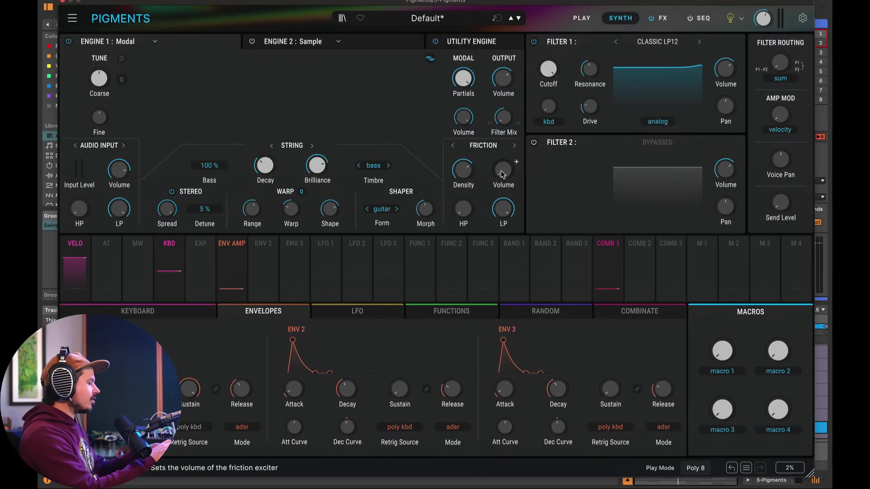
Turn the friction exciter volume up.
{"action": "left_click_drag", "start_coordinate": [501, 170], "coordinate": [502, 151]}
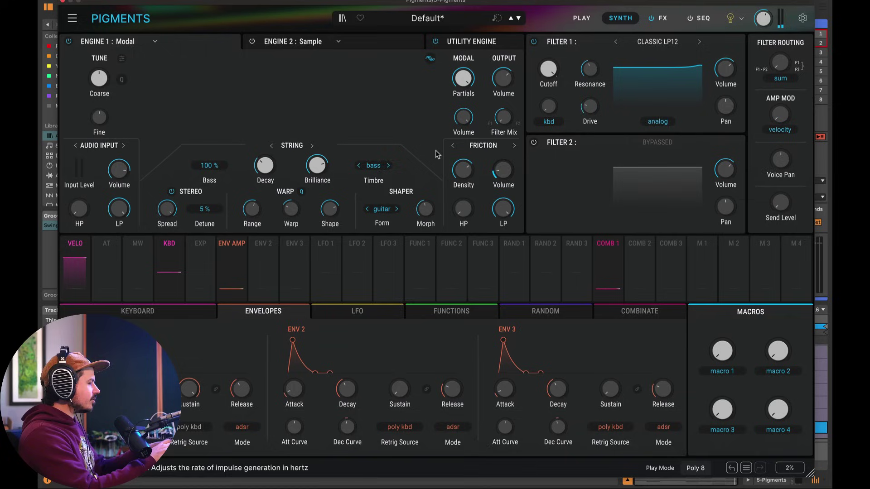
{"action": "left_click_drag", "start_coordinate": [501, 175], "coordinate": [501, 157]}
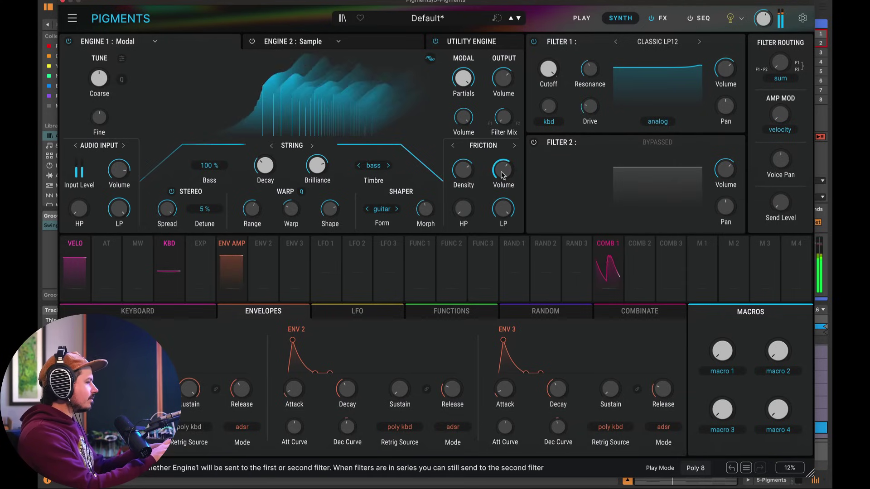
Swap the exciter to Granular with its rate type synced to tempo.
{"action": "left_click", "coordinate": [514, 146]}
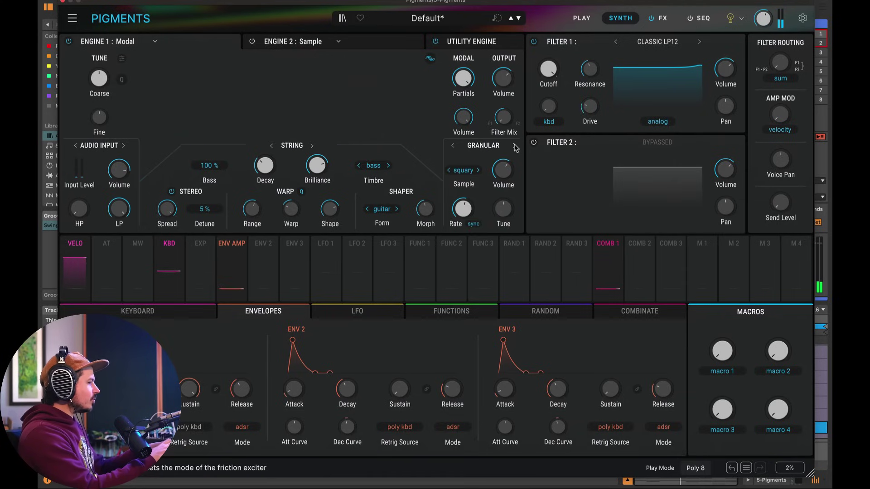
{"action": "left_click", "coordinate": [471, 223]}
{"action": "left_click", "coordinate": [459, 210]}
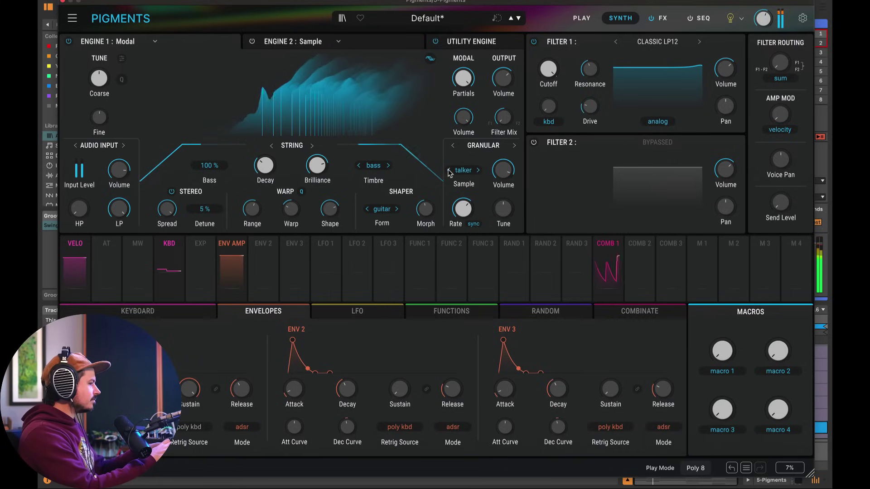
{"action": "mouse_move", "coordinate": [502, 170]}
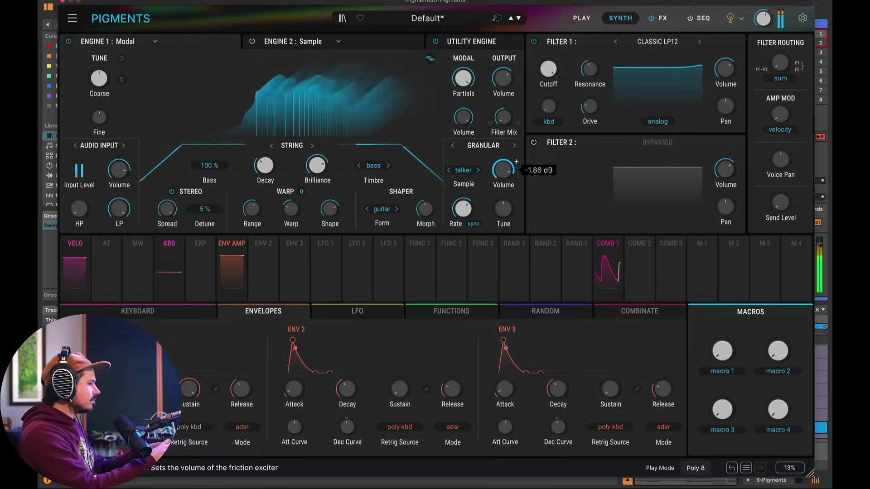
Route LFO 2 onto the granular exciter volume.
{"action": "left_click", "coordinate": [358, 310]}
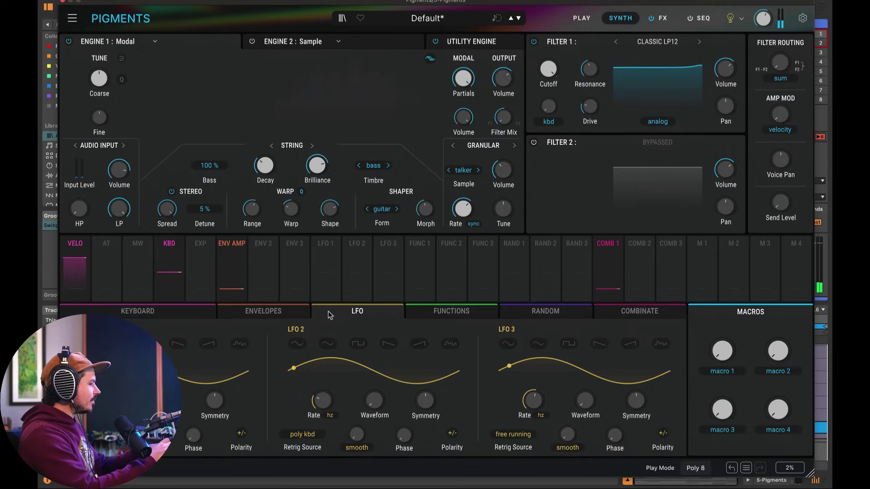
{"action": "left_click_drag", "start_coordinate": [358, 247], "coordinate": [501, 170]}
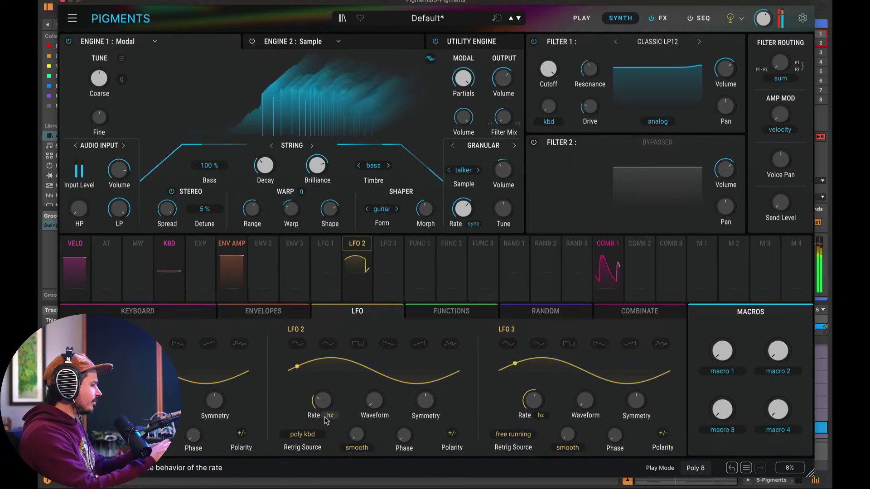
Set LFO 2 to free-running retrigger with a tempo-synced rate.
{"action": "left_click", "coordinate": [302, 435]}
{"action": "left_click", "coordinate": [302, 248]}
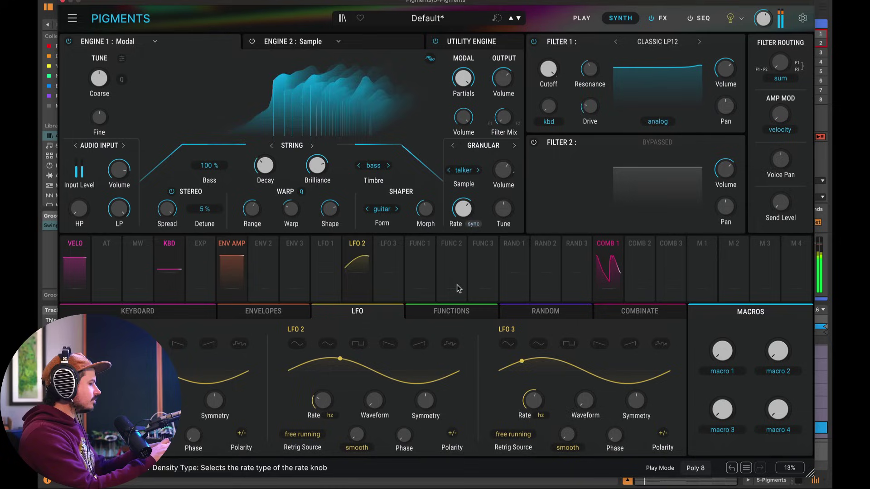
{"action": "left_click", "coordinate": [331, 416]}
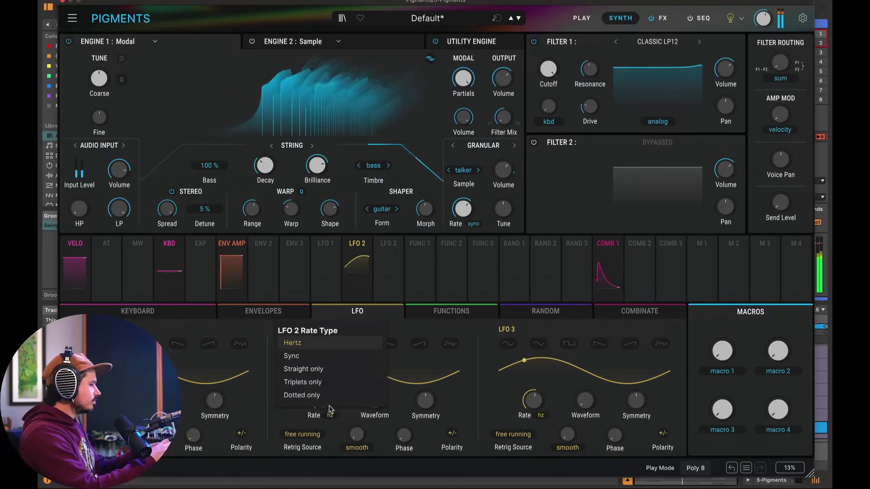
{"action": "left_click", "coordinate": [319, 395]}
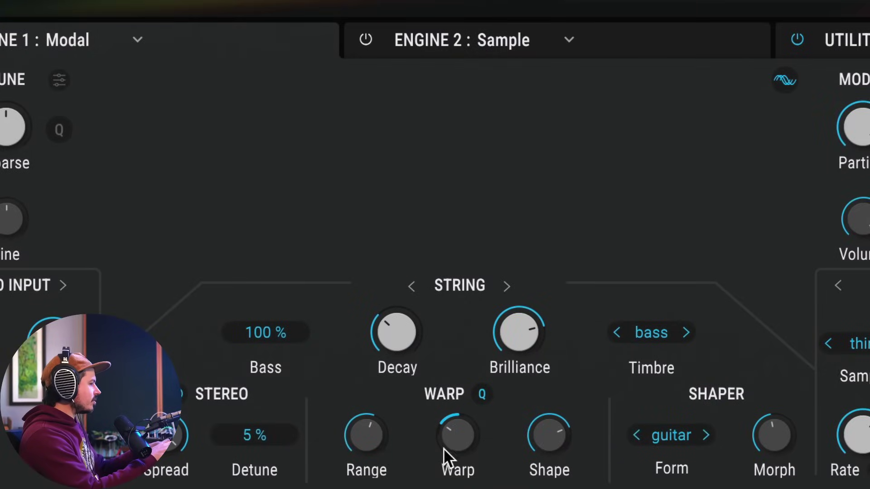
Bend the string warp negative toward -0.39 and raise the partial shape to about 60 %.
{"action": "left_click_drag", "start_coordinate": [452, 444], "coordinate": [452, 415]}
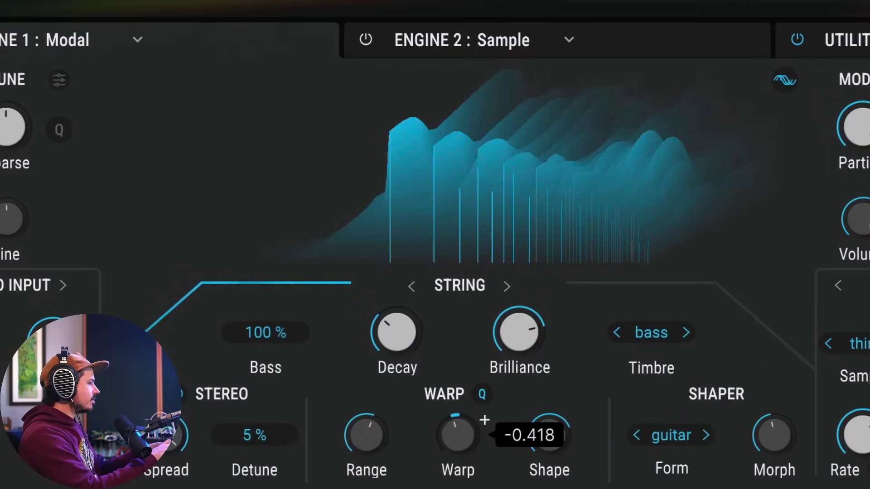
{"action": "left_click_drag", "start_coordinate": [483, 420], "coordinate": [483, 469]}
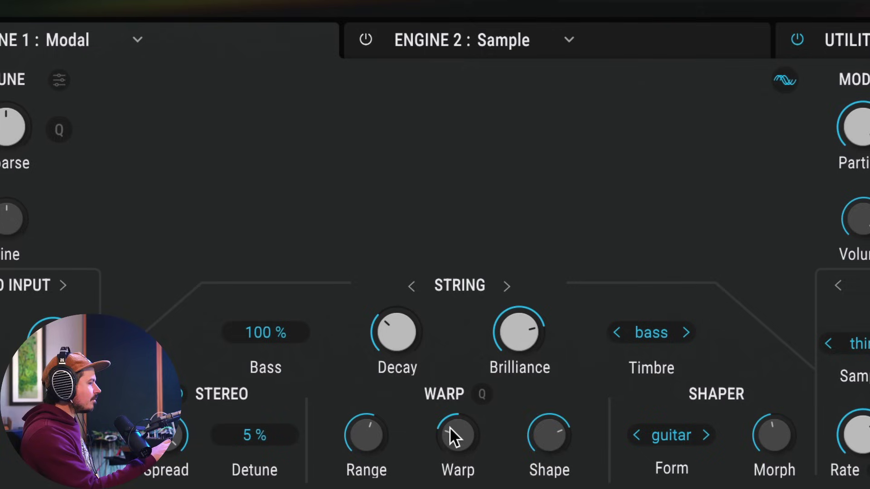
{"action": "mouse_move", "coordinate": [449, 427]}
{"action": "left_mouse_down"}
{"action": "mouse_move", "coordinate": [484, 420]}
{"action": "mouse_move", "coordinate": [457, 440]}
{"action": "left_mouse_up"}
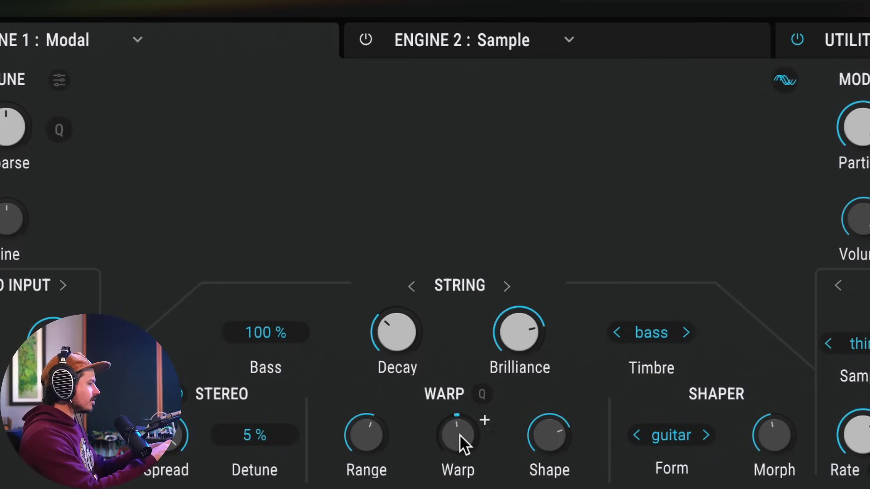
{"action": "left_click_drag", "start_coordinate": [457, 440], "coordinate": [485, 420]}
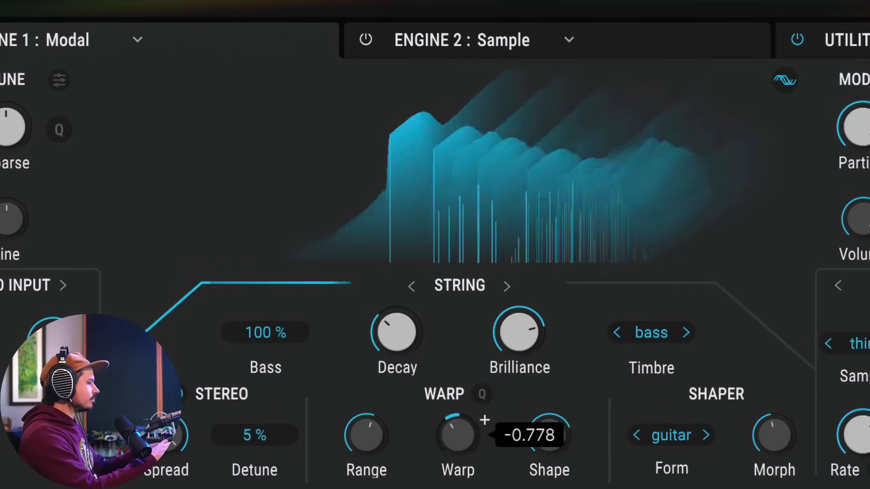
{"action": "left_click_drag", "start_coordinate": [566, 438], "coordinate": [575, 419]}
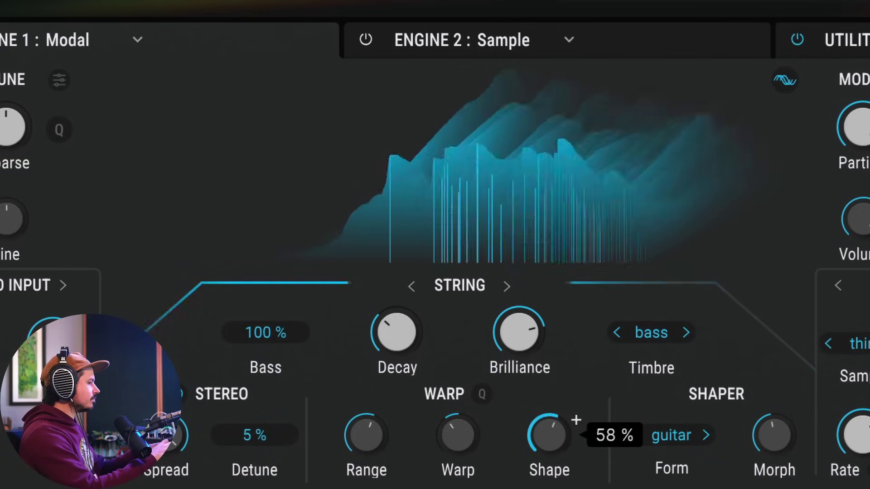
{"action": "left_click_drag", "start_coordinate": [465, 441], "coordinate": [486, 418]}
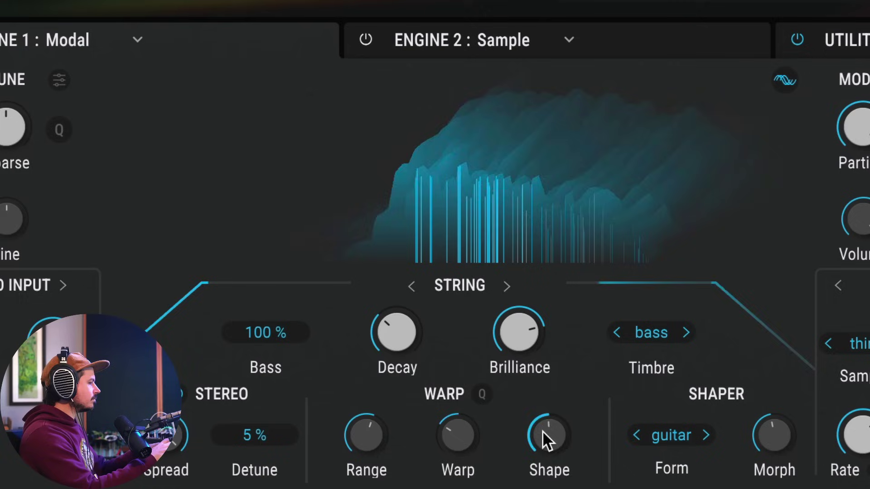
{"action": "mouse_move", "coordinate": [543, 440]}
{"action": "left_mouse_down"}
{"action": "mouse_move", "coordinate": [574, 418]}
{"action": "mouse_move", "coordinate": [541, 427]}
{"action": "left_mouse_up"}
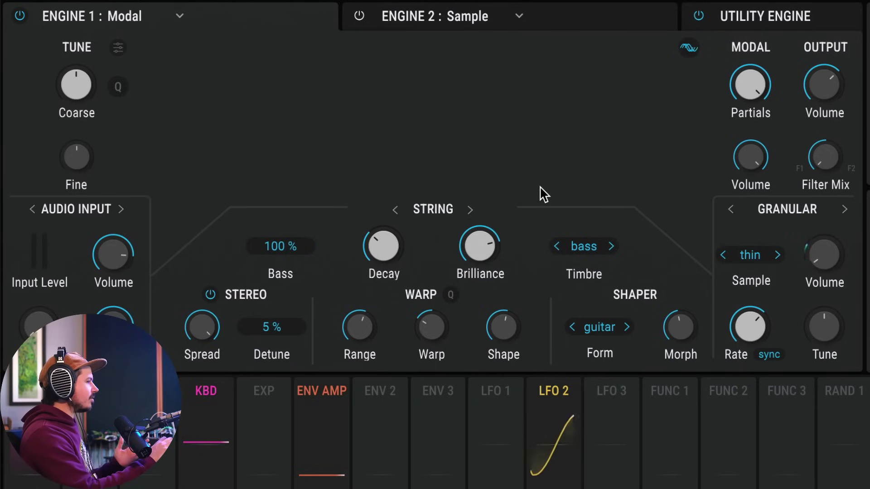
{"action": "mouse_move", "coordinate": [750, 85]}
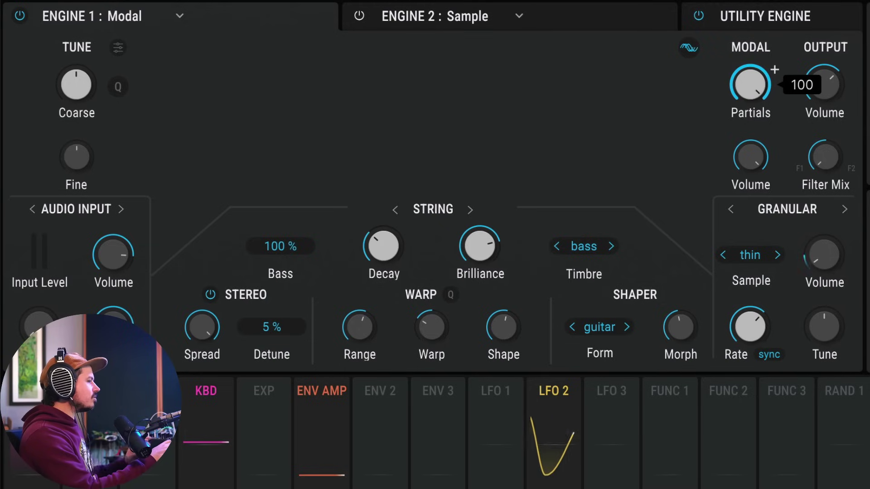
Reduce the modal partials, set warp near -1.04, retune decay and raise brilliance.
{"action": "left_click_drag", "start_coordinate": [747, 78], "coordinate": [746, 80]}
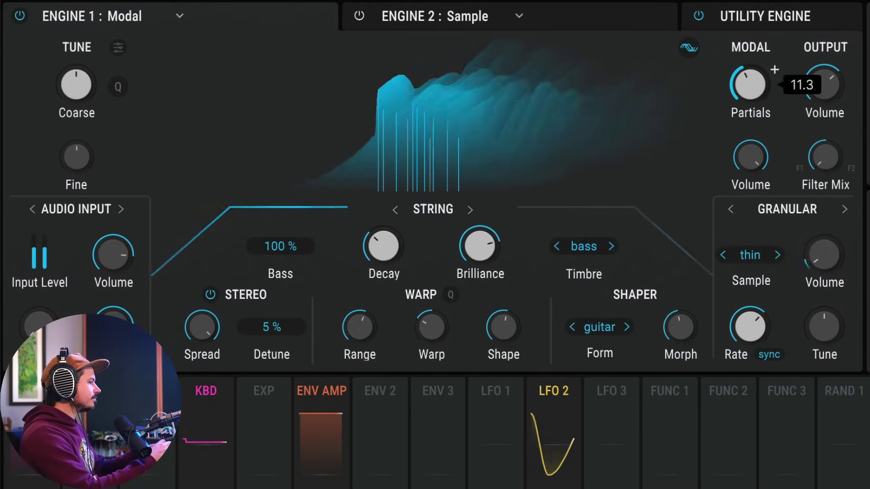
{"action": "left_click_drag", "start_coordinate": [431, 321], "coordinate": [453, 316]}
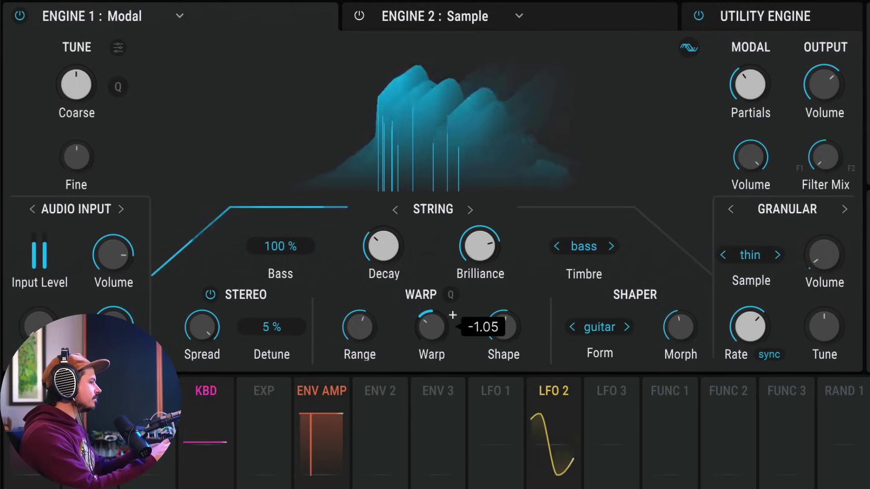
{"action": "left_click_drag", "start_coordinate": [364, 255], "coordinate": [407, 229]}
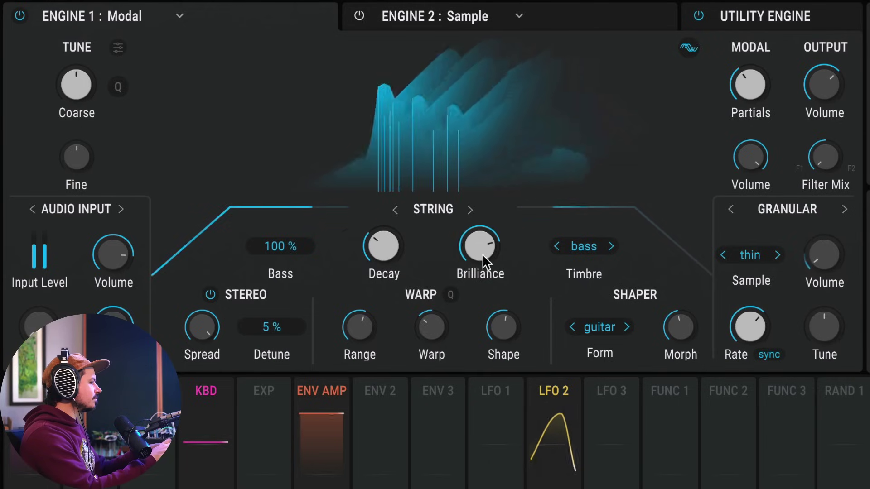
{"action": "mouse_move", "coordinate": [485, 241]}
{"action": "left_mouse_down"}
{"action": "mouse_move", "coordinate": [504, 230]}
{"action": "mouse_move", "coordinate": [452, 315]}
{"action": "left_mouse_up"}
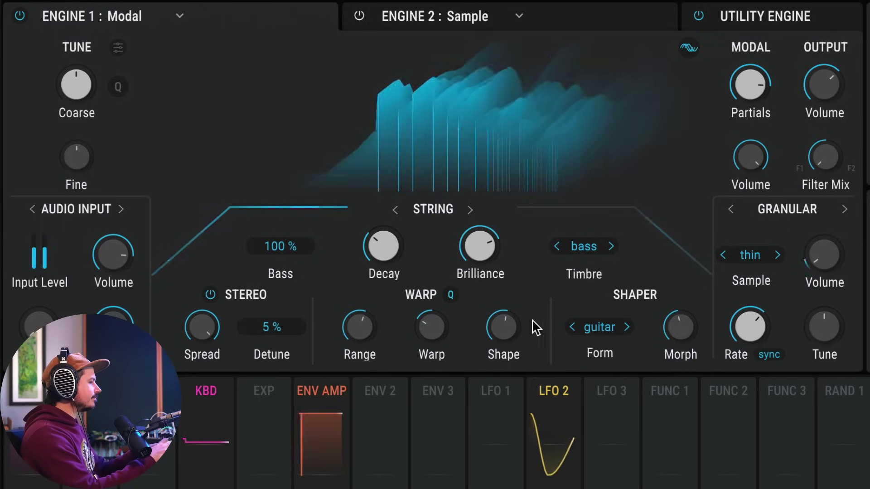
{"action": "left_click_drag", "start_coordinate": [425, 348], "coordinate": [424, 326]}
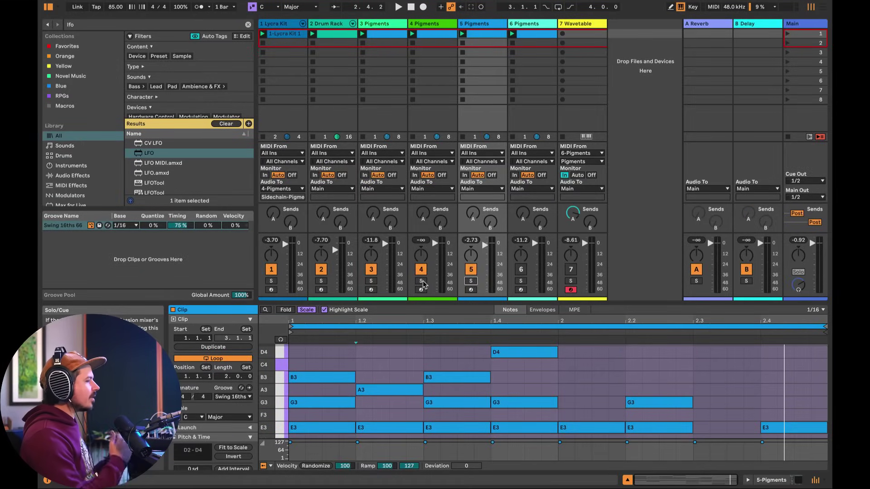
Solo the 4 Pigments track and start playback.
{"action": "left_click", "coordinate": [420, 282]}
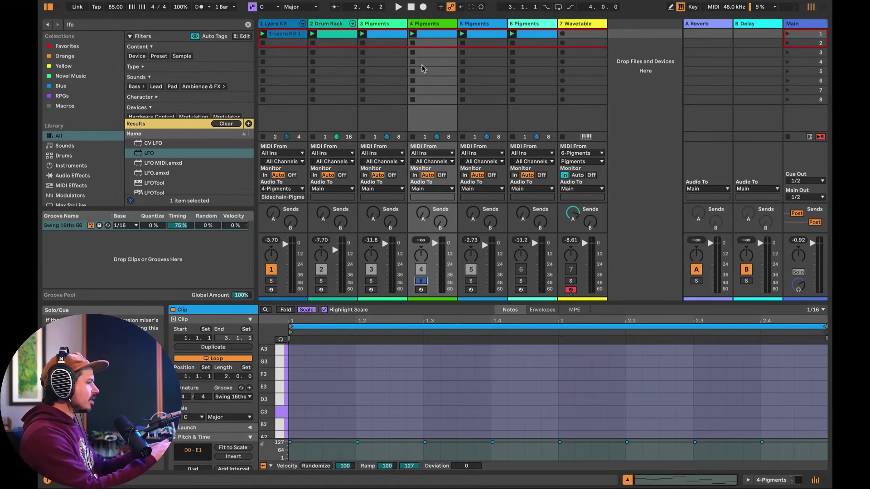
{"action": "key", "text": "space"}
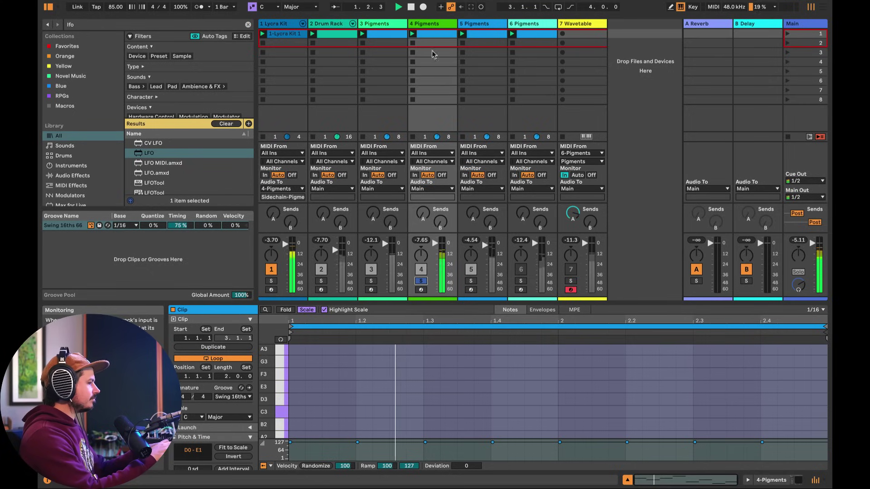
Show track 4's device chain and bring up its Pigments instrument window.
{"action": "left_click", "coordinate": [426, 25]}
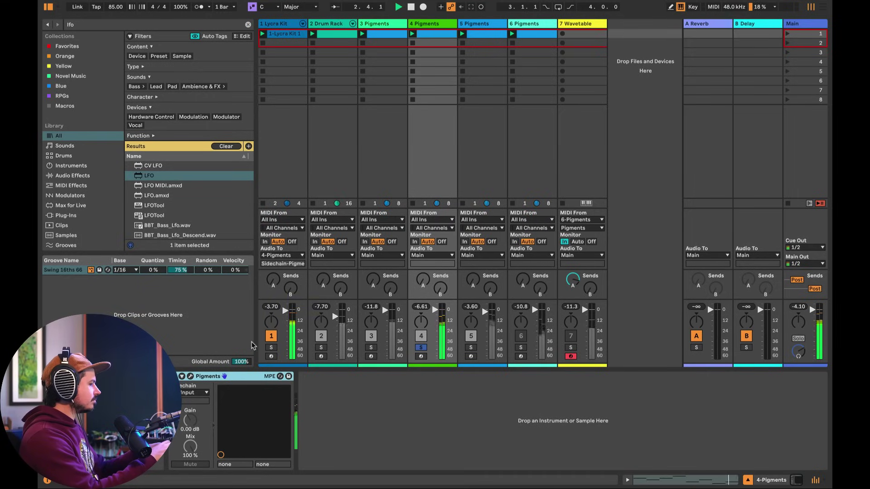
{"action": "left_click", "coordinate": [191, 377]}
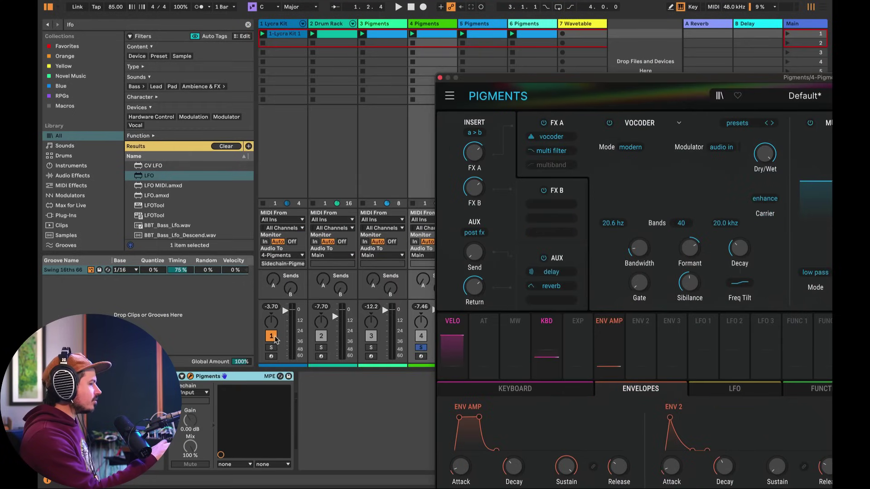
Mute track 1 and insert a new audio track, moving the Pigments window aside.
{"action": "left_click", "coordinate": [275, 339]}
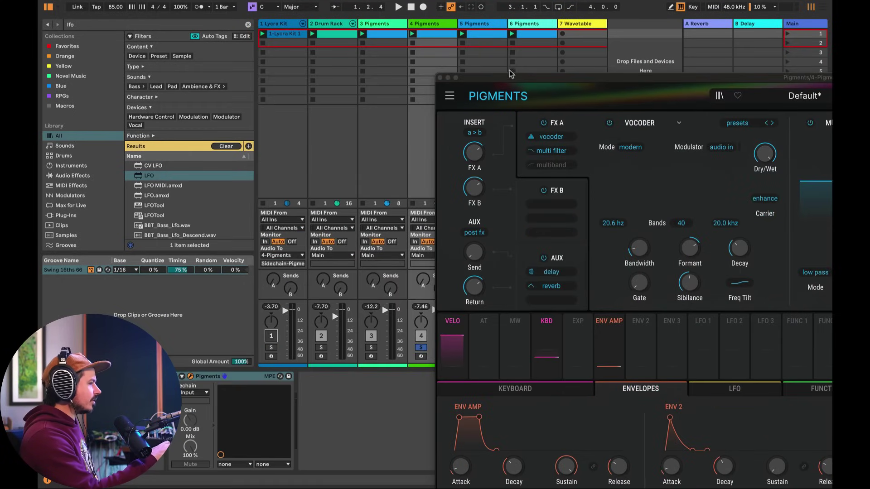
{"action": "left_click", "coordinate": [584, 27]}
{"action": "right_click", "coordinate": [583, 28]}
{"action": "left_click", "coordinate": [611, 109]}
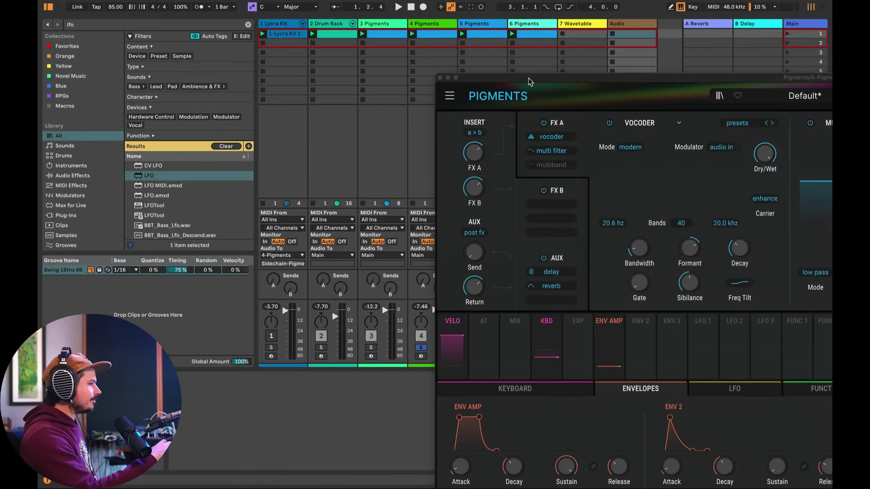
{"action": "left_click_drag", "start_coordinate": [485, 82], "coordinate": [756, 94]}
Route the audio track from Ext. In channel 3 to the 4-Pigments sidechain.
{"action": "left_click", "coordinate": [639, 229]}
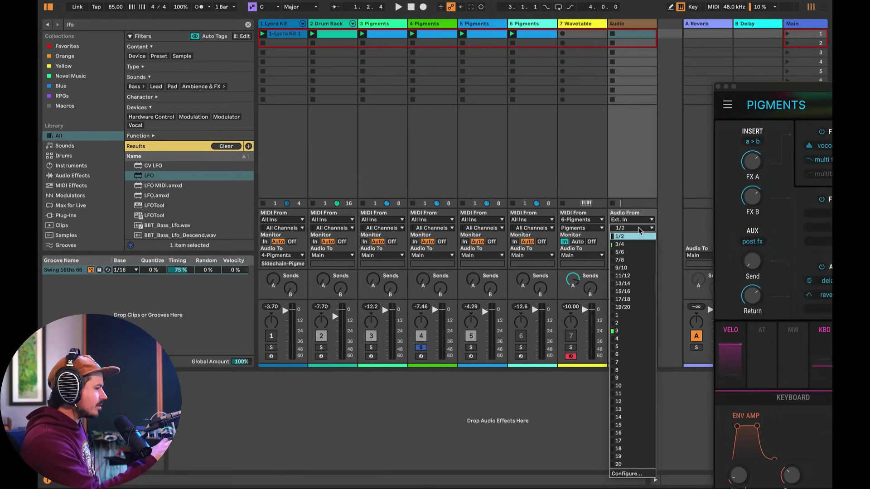
{"action": "left_click", "coordinate": [634, 330]}
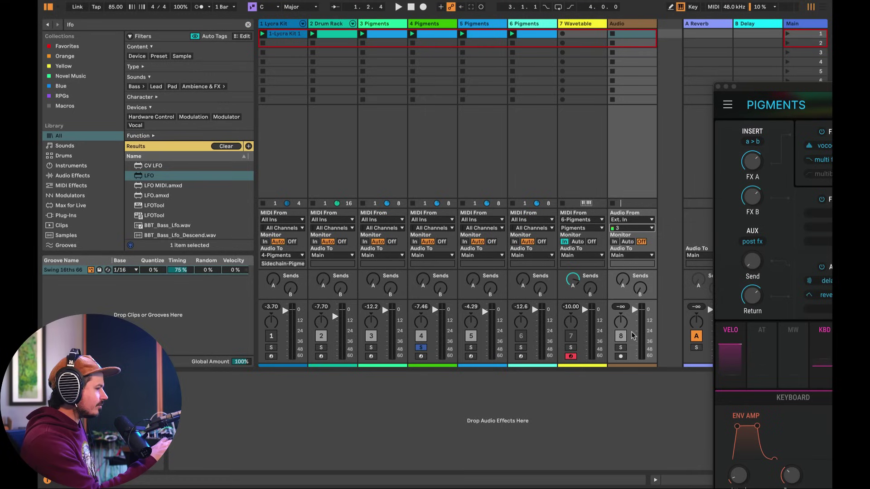
{"action": "left_click", "coordinate": [632, 255]}
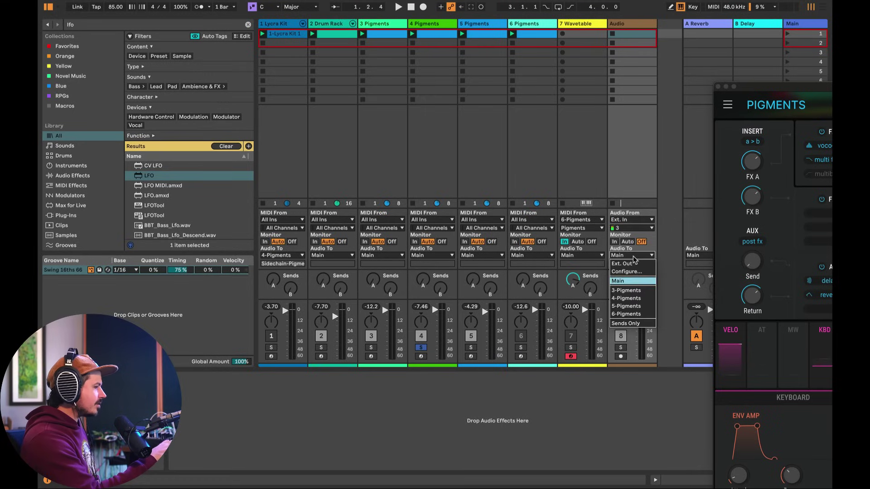
{"action": "left_click", "coordinate": [635, 299]}
Recentre then close the Pigments window and select the new Audio track.
{"action": "left_click_drag", "start_coordinate": [781, 86], "coordinate": [288, 21]}
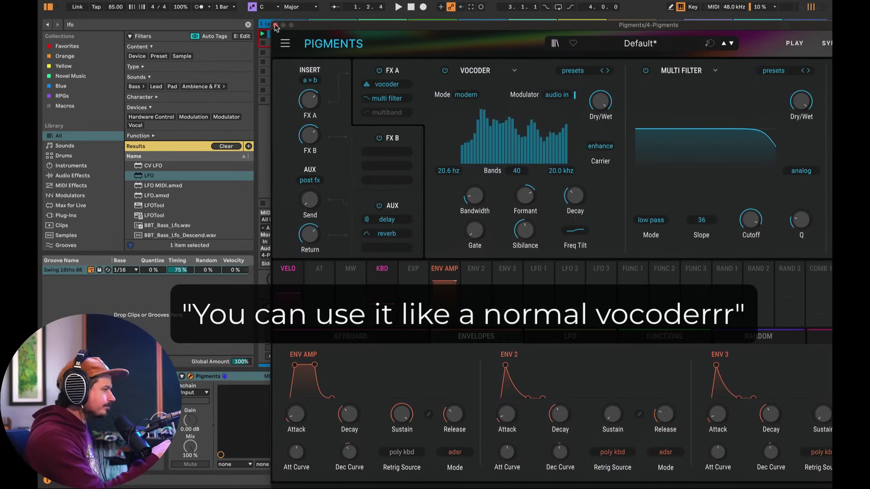
{"action": "left_click", "coordinate": [276, 25]}
{"action": "left_click", "coordinate": [631, 28]}
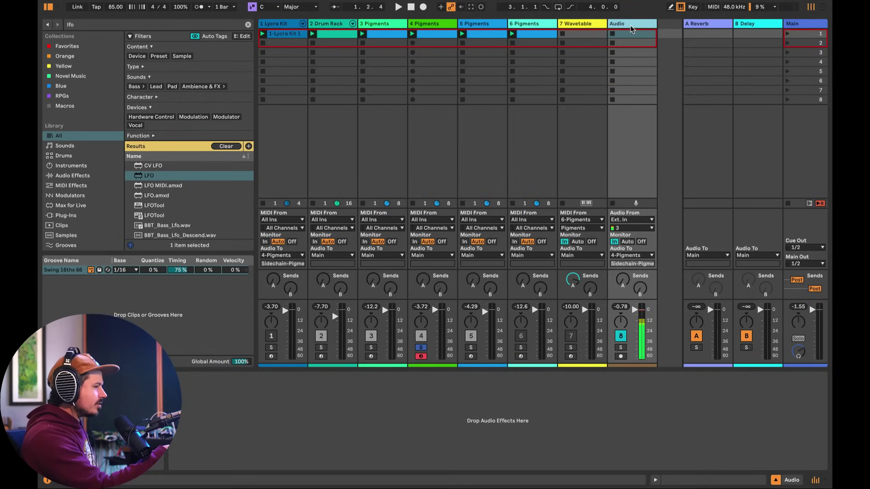
Delete the Audio track, re-solo track 4 and start playback.
{"action": "key", "text": "Delete"}
{"action": "left_click", "coordinate": [421, 347]}
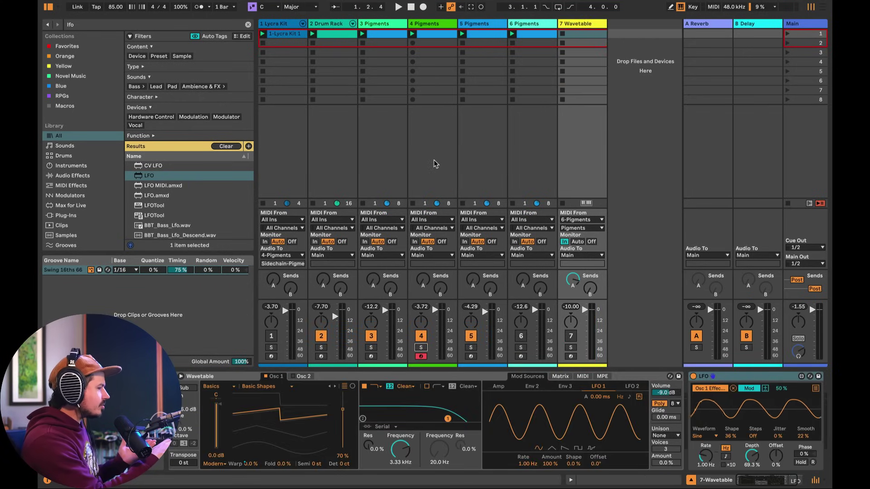
{"action": "left_click", "coordinate": [420, 346]}
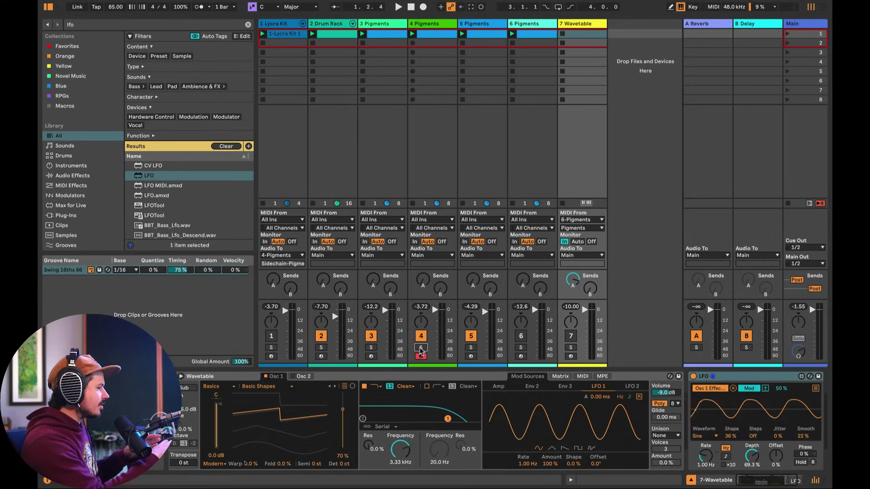
{"action": "key", "text": "space"}
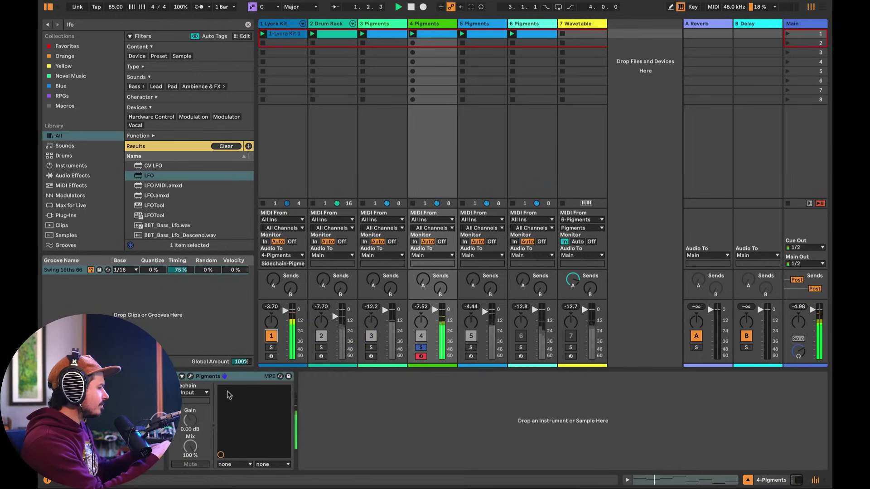
Reopen the Pigments plug-in window showing the vocoder effect.
{"action": "left_click", "coordinate": [191, 379]}
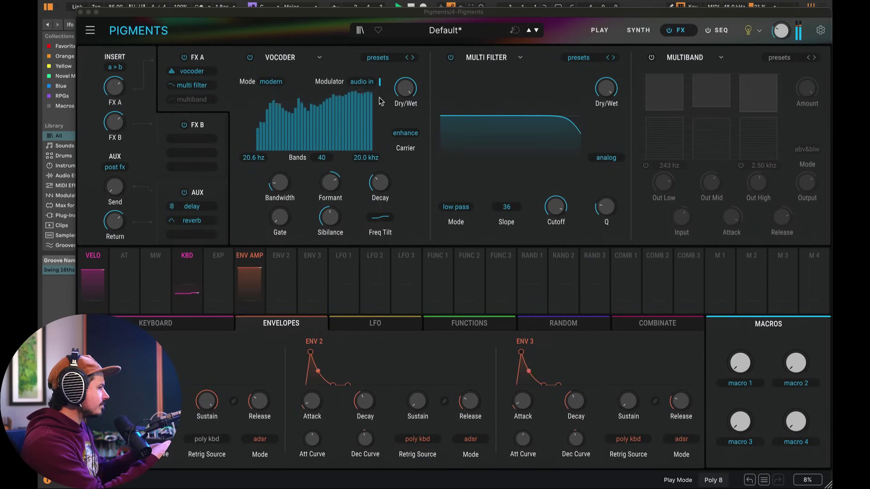
Glance at the synth engines page, return to effects, start playback and widen the vocoder bandwidth.
{"action": "left_click", "coordinate": [638, 30]}
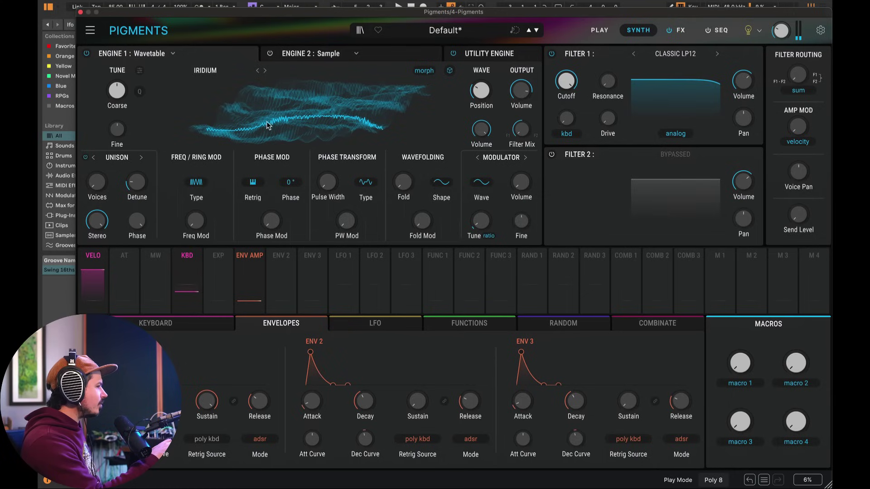
{"action": "left_click", "coordinate": [680, 32]}
{"action": "key", "text": "space"}
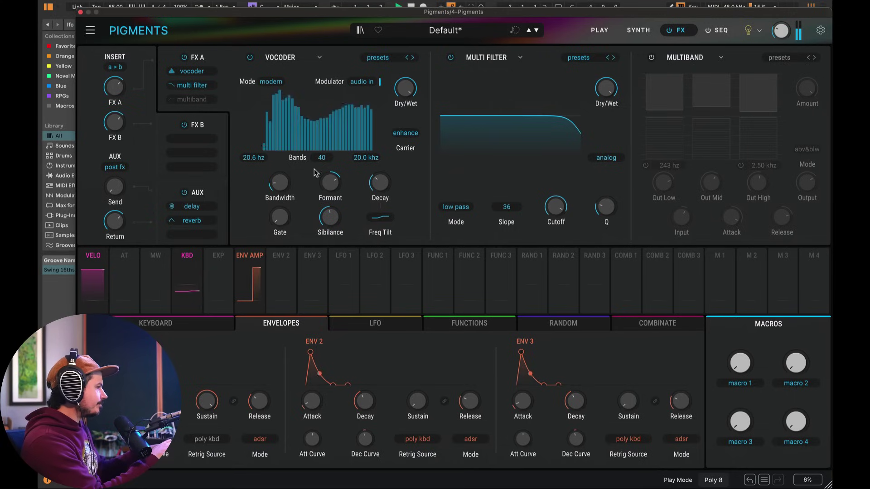
{"action": "mouse_move", "coordinate": [279, 182]}
{"action": "left_mouse_down"}
{"action": "mouse_move", "coordinate": [293, 175]}
{"action": "mouse_move", "coordinate": [292, 182]}
{"action": "left_mouse_up"}
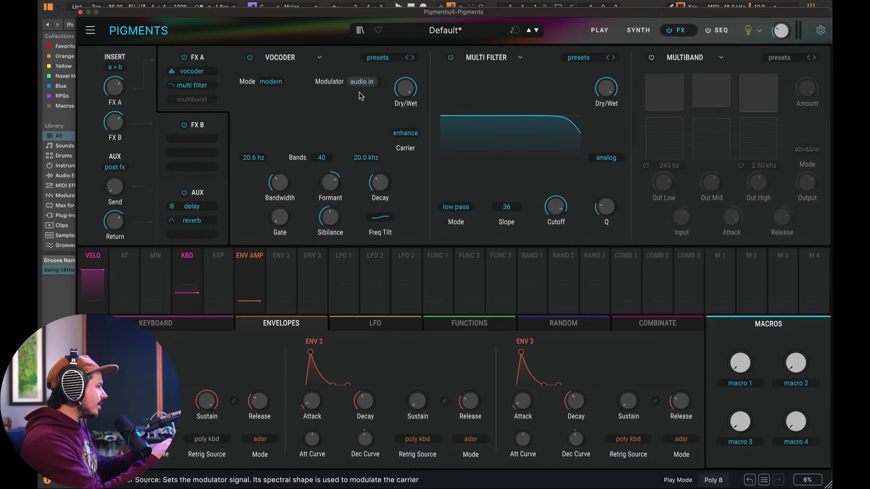
{"action": "mouse_move", "coordinate": [329, 217]}
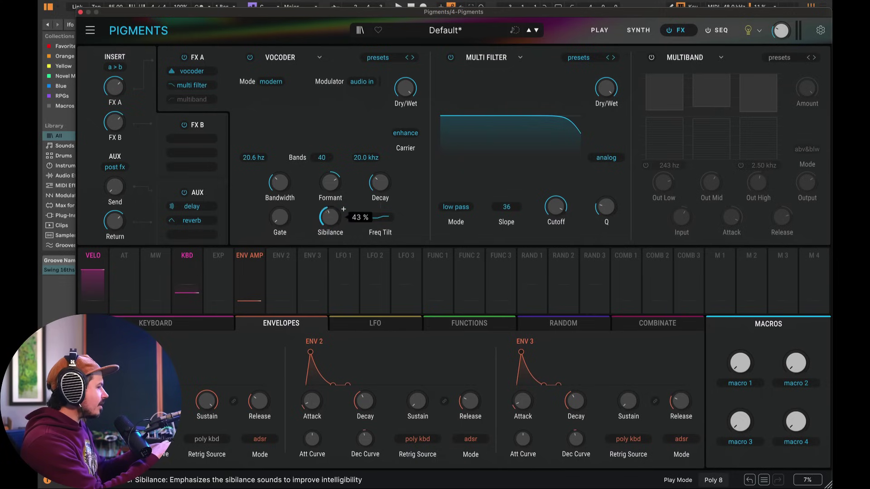
Turn the vocoder sibilance down to 0% and audition it against the drums.
{"action": "left_click_drag", "start_coordinate": [330, 218], "coordinate": [330, 306]}
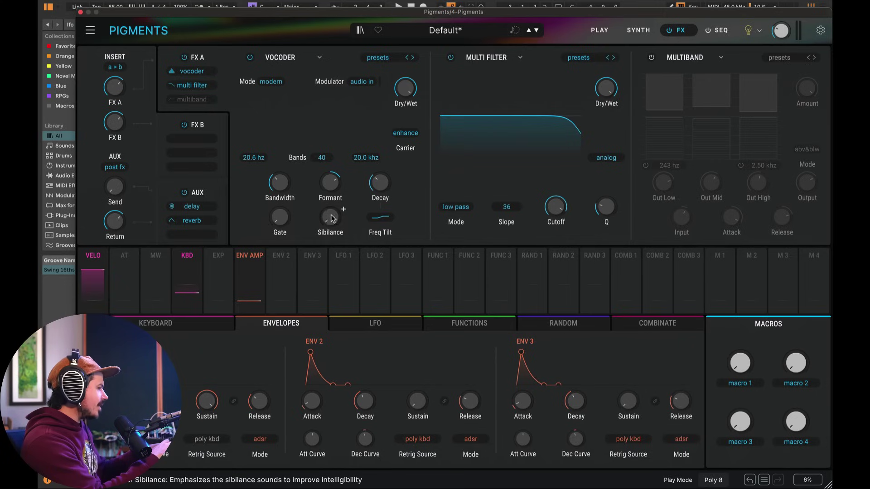
{"action": "key", "text": "space"}
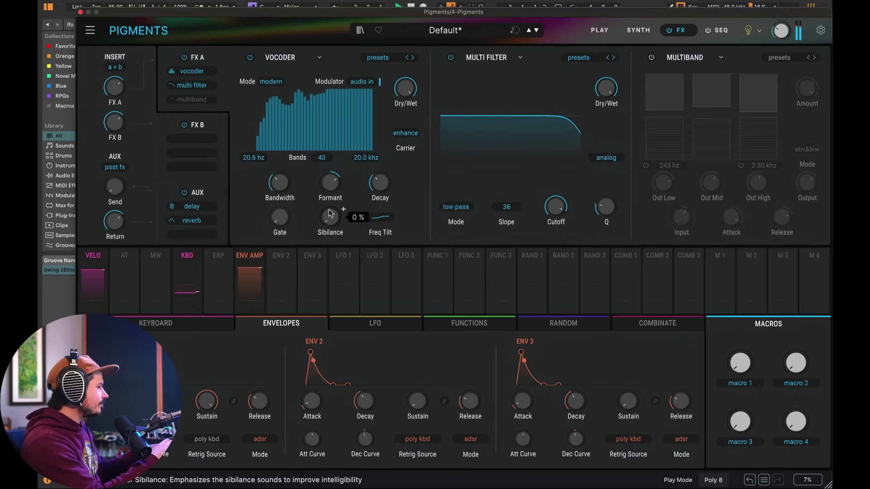
{"action": "key", "text": "space"}
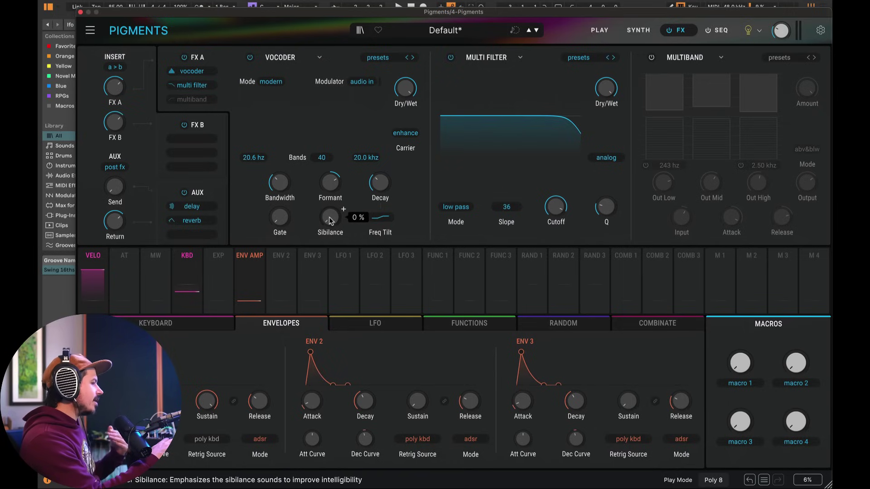
Raise vocoder sibilance to 23% and sweep the gate from 26% up to 70% then down to 7%.
{"action": "left_click_drag", "start_coordinate": [330, 220], "coordinate": [330, 201]}
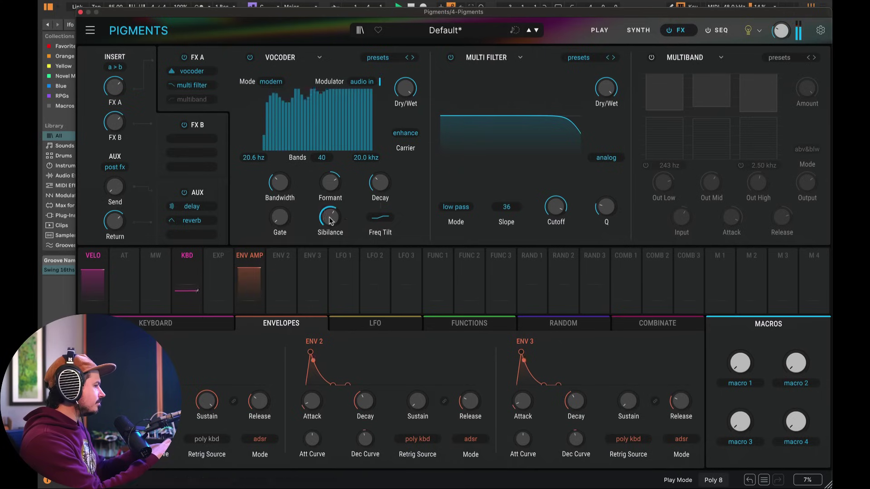
{"action": "mouse_move", "coordinate": [279, 217]}
{"action": "left_click_drag", "start_coordinate": [278, 223], "coordinate": [279, 202]}
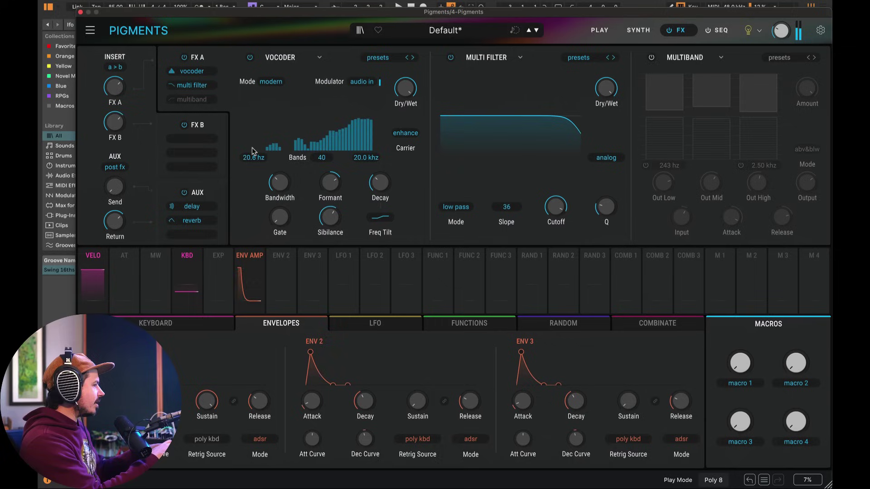
{"action": "left_click_drag", "start_coordinate": [279, 217], "coordinate": [279, 190]}
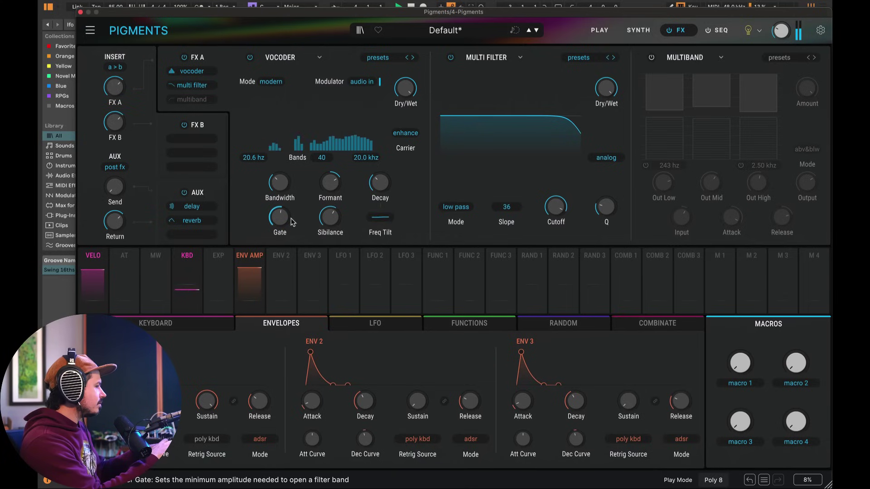
{"action": "mouse_move", "coordinate": [279, 217]}
{"action": "left_mouse_down"}
{"action": "mouse_move", "coordinate": [279, 234]}
{"action": "mouse_move", "coordinate": [278, 226]}
{"action": "left_mouse_up"}
Lengthen the vocoder decay and tilt its frequency response.
{"action": "left_click_drag", "start_coordinate": [373, 185], "coordinate": [373, 170]}
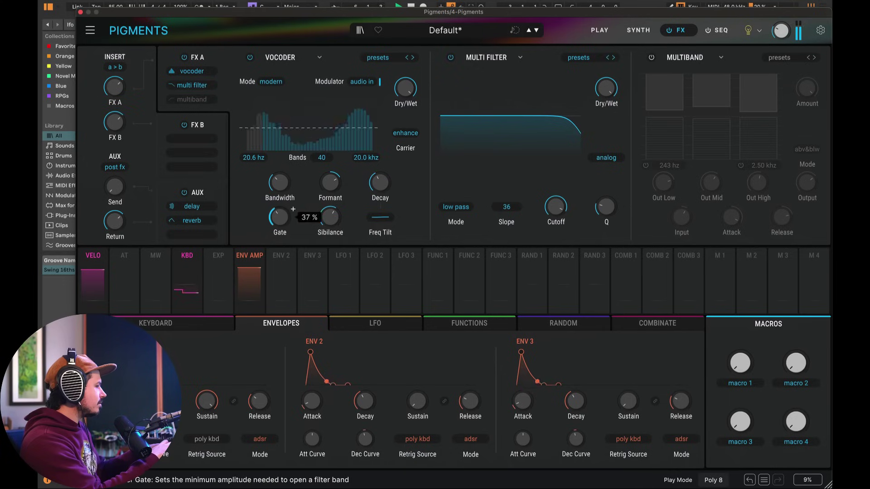
{"action": "left_click_drag", "start_coordinate": [381, 217], "coordinate": [396, 209]}
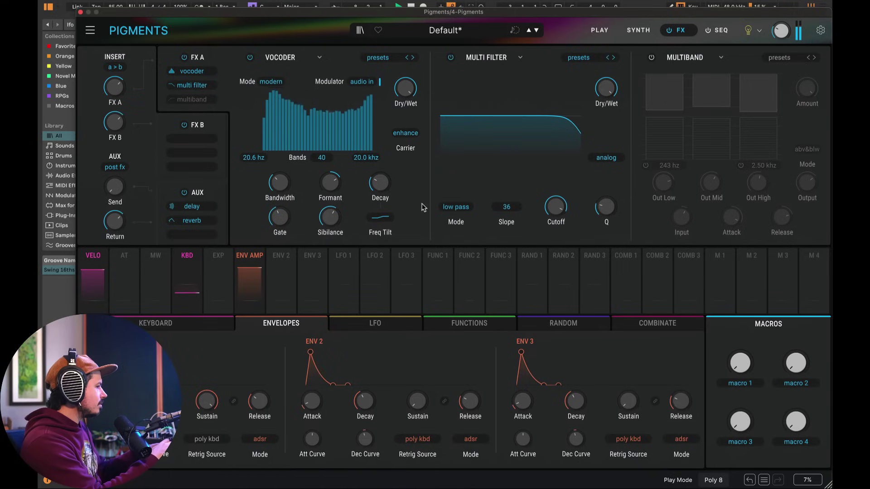
Close the 4-Pigments window, open track 3's Pigments instance and position it over Live.
{"action": "left_click", "coordinate": [82, 12]}
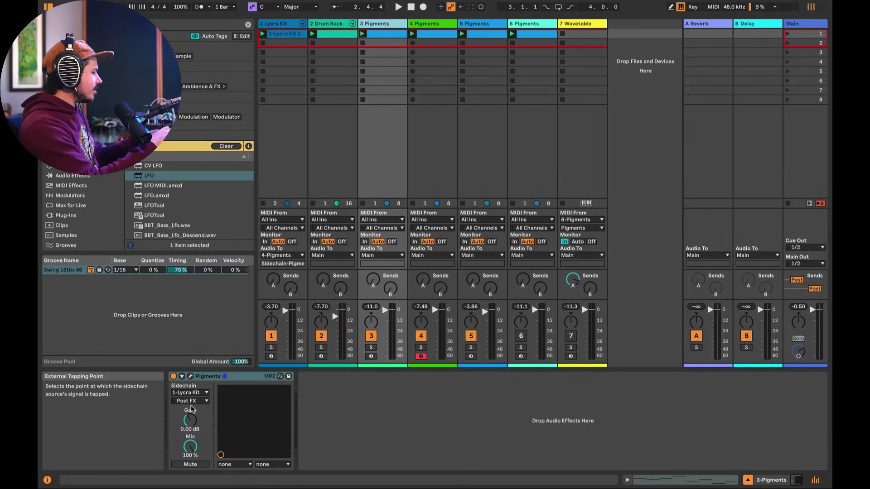
{"action": "left_click", "coordinate": [189, 376]}
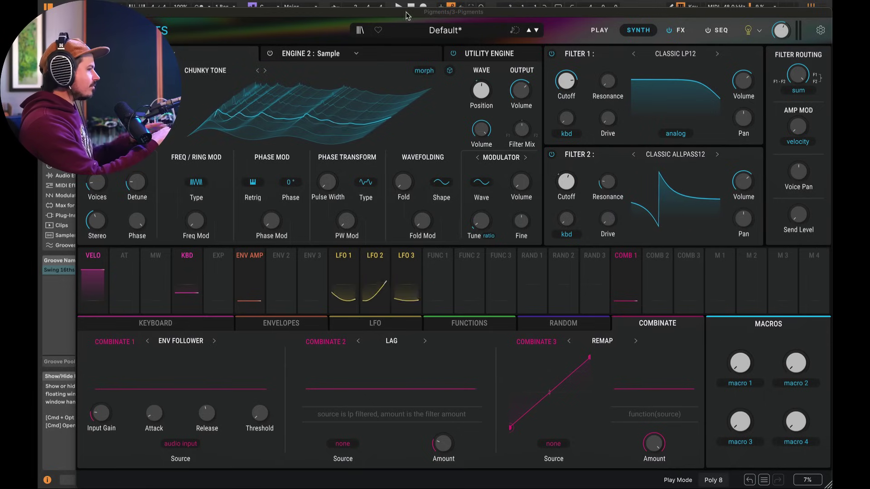
{"action": "left_click_drag", "start_coordinate": [340, 11], "coordinate": [661, 24]}
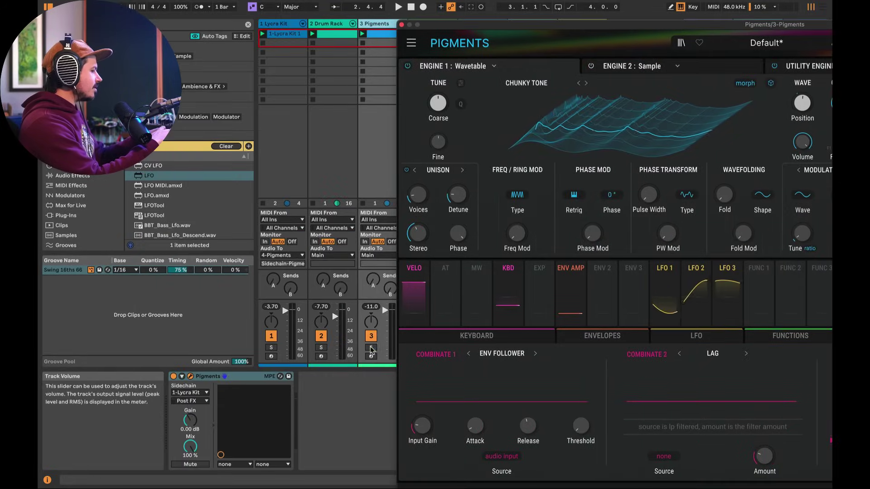
{"action": "left_click_drag", "start_coordinate": [573, 27], "coordinate": [231, 6]}
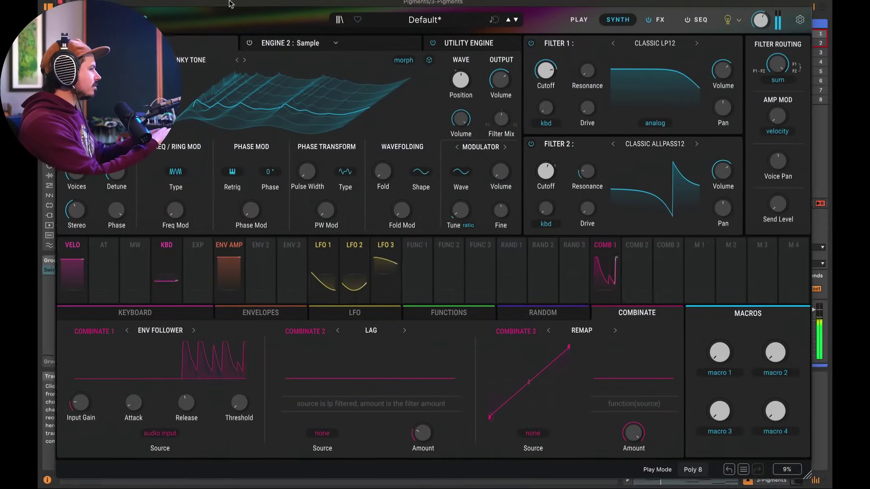
On the effects page lower the multi filter cutoff to minimum, keeping audio input as Combinate 1 source.
{"action": "left_click", "coordinate": [658, 26]}
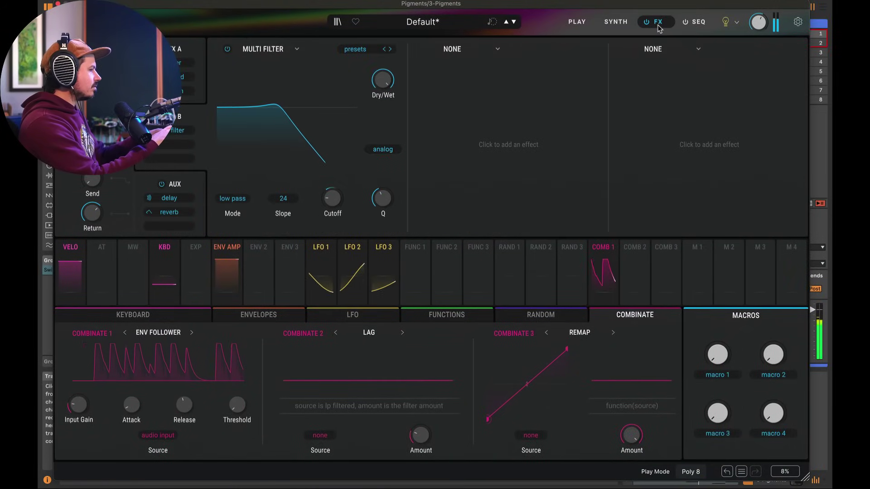
{"action": "mouse_move", "coordinate": [332, 198]}
{"action": "left_click_drag", "start_coordinate": [332, 197], "coordinate": [332, 232]}
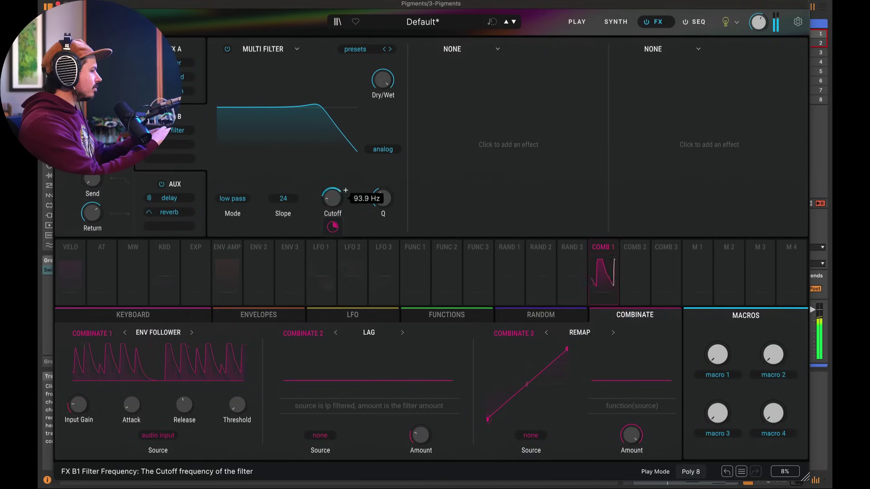
{"action": "left_click", "coordinate": [152, 436]}
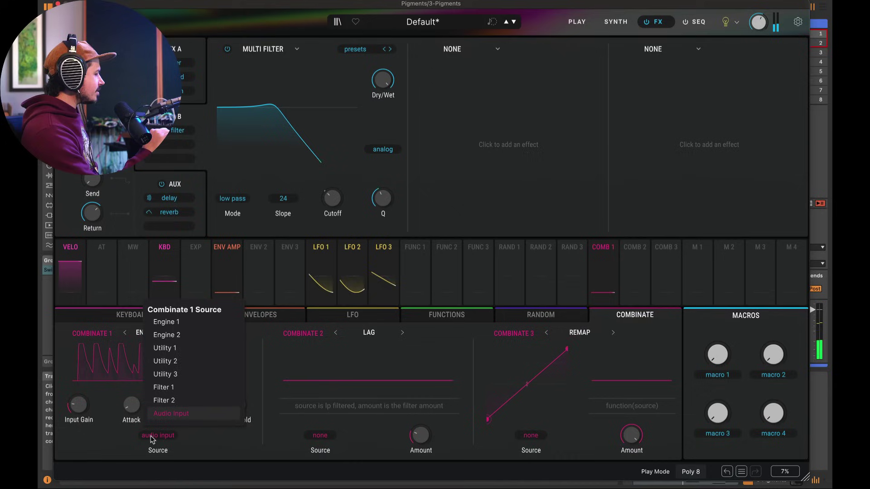
{"action": "left_click", "coordinate": [126, 443]}
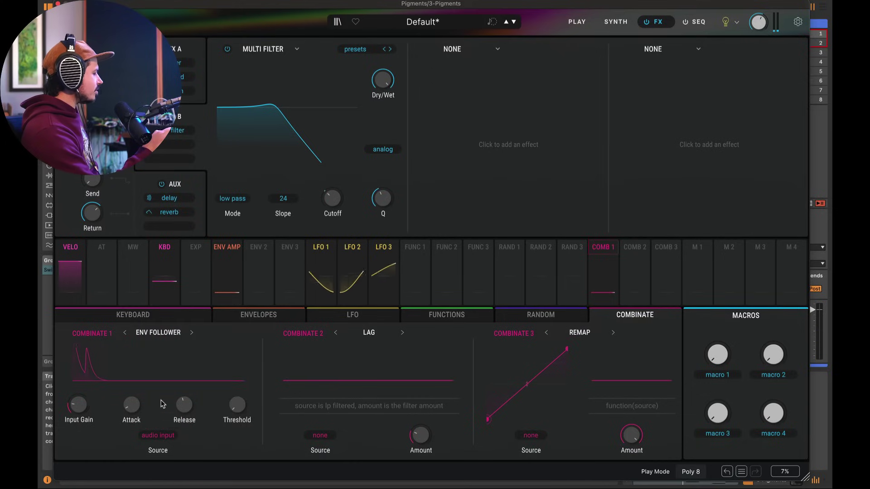
Try Filter 1 as the envelope follower source, revert to audio input, and adjust its release time.
{"action": "left_click", "coordinate": [158, 435]}
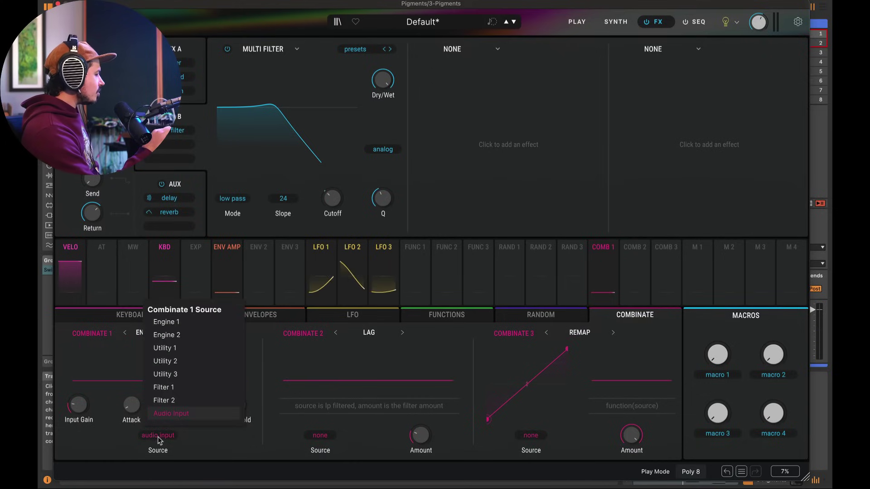
{"action": "left_click", "coordinate": [164, 387]}
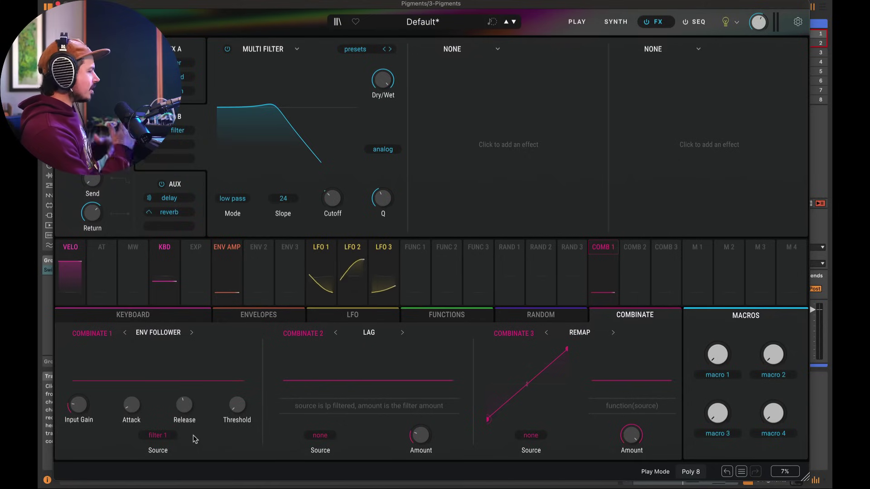
{"action": "left_click", "coordinate": [157, 436]}
{"action": "left_click", "coordinate": [170, 412]}
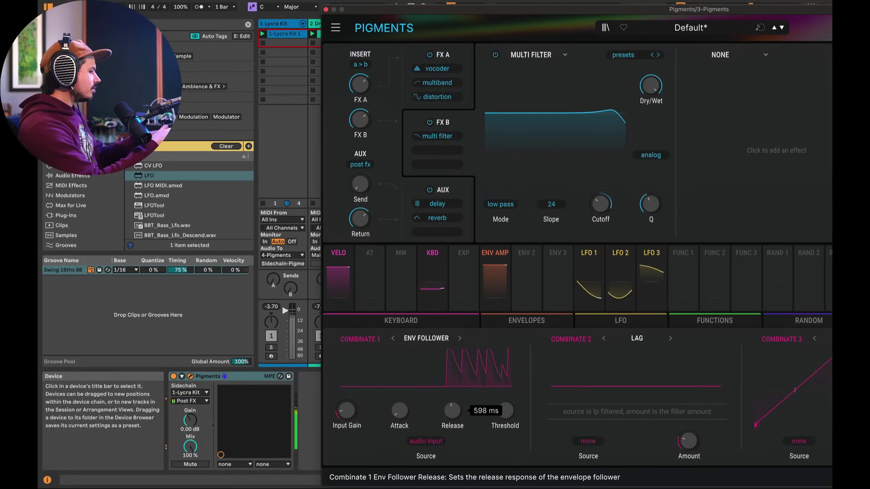
{"action": "left_click_drag", "start_coordinate": [452, 417], "coordinate": [452, 411]}
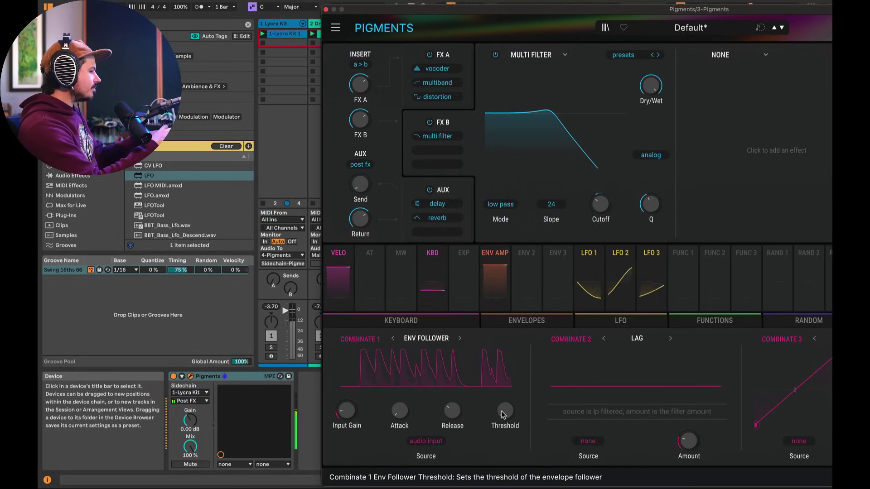
Raise the follower threshold to about -8.7 dB, expand the plugin to full size and show the synth page.
{"action": "left_click_drag", "start_coordinate": [504, 409], "coordinate": [505, 398]}
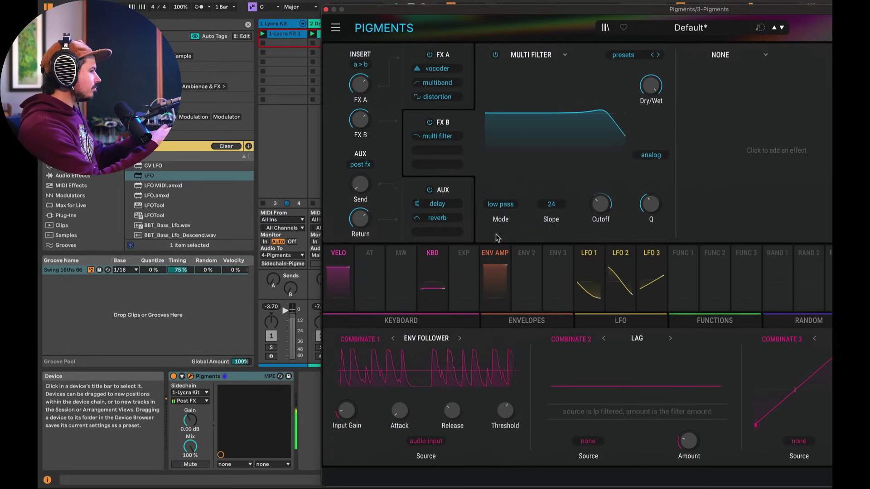
{"action": "double_click", "coordinate": [550, 15]}
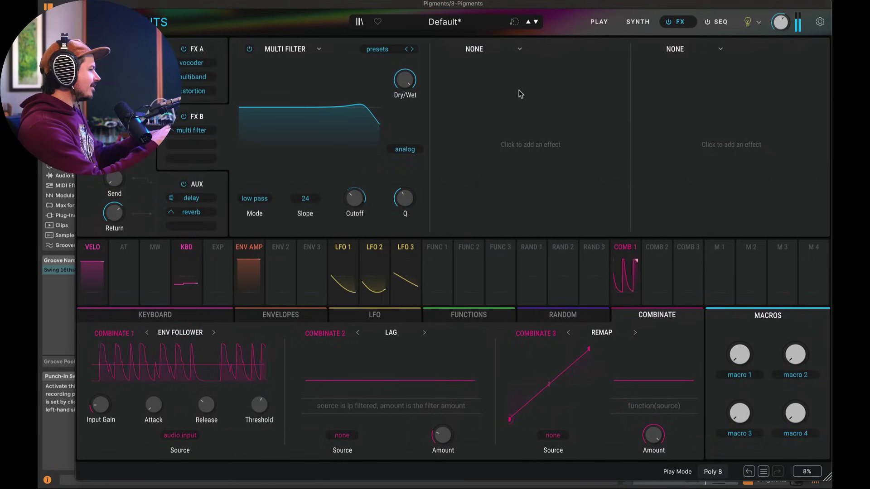
{"action": "left_click", "coordinate": [637, 21]}
{"action": "left_click", "coordinate": [680, 20]}
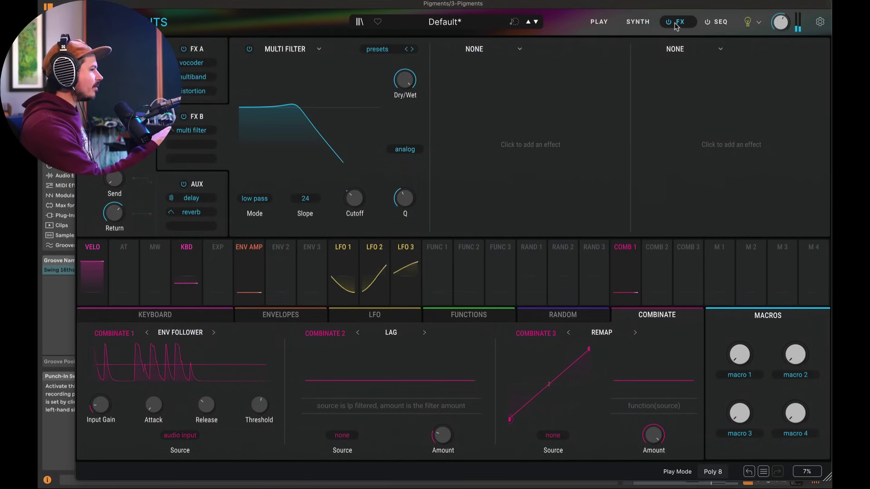
{"action": "left_click", "coordinate": [638, 22]}
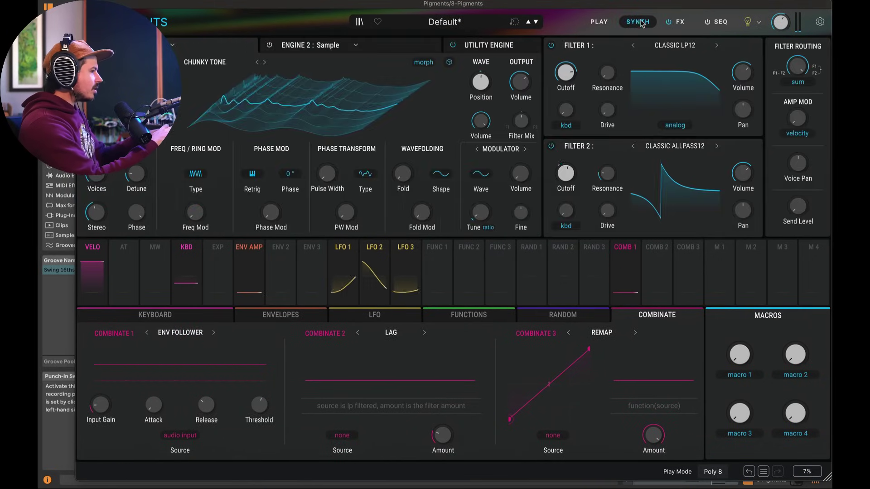
Check Filter 2's type list, then assign Combinate 1 to modulate Filter 2's cutoff.
{"action": "left_click", "coordinate": [671, 148]}
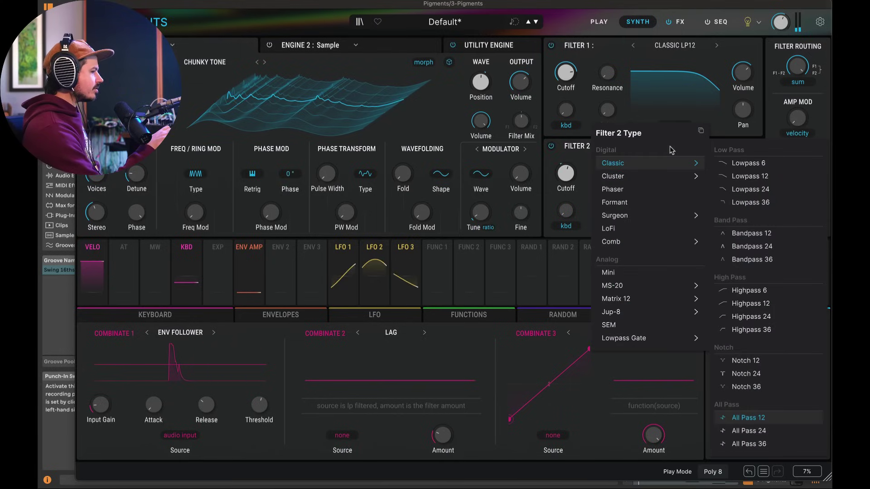
{"action": "left_click", "coordinate": [731, 141]}
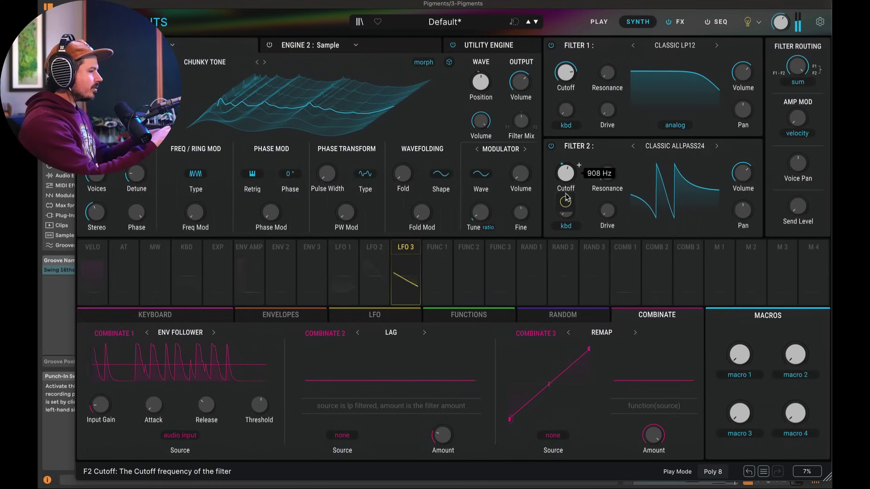
{"action": "left_click", "coordinate": [624, 247]}
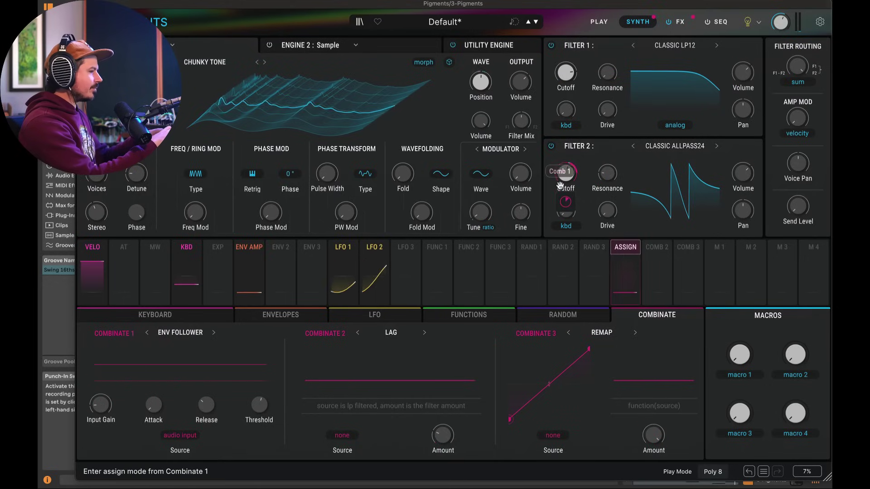
{"action": "left_click", "coordinate": [565, 174]}
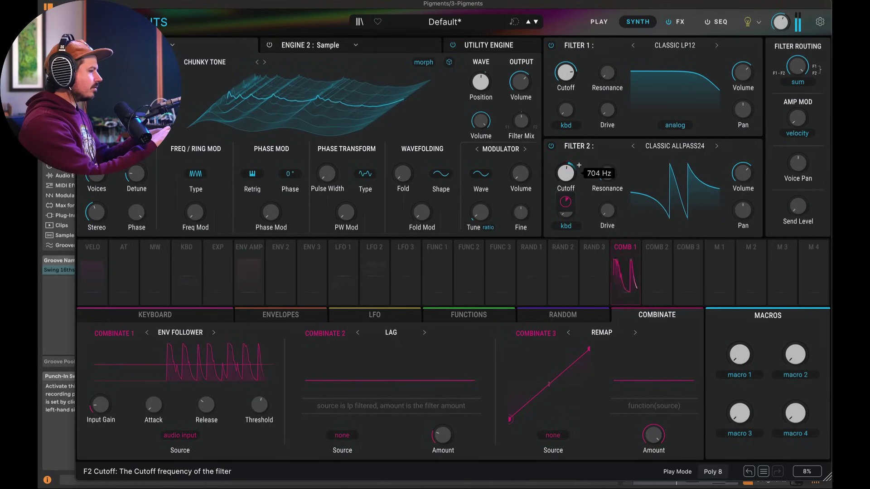
Bypass the Distortion in the FX A chain and return to the synth page.
{"action": "left_click", "coordinate": [679, 20]}
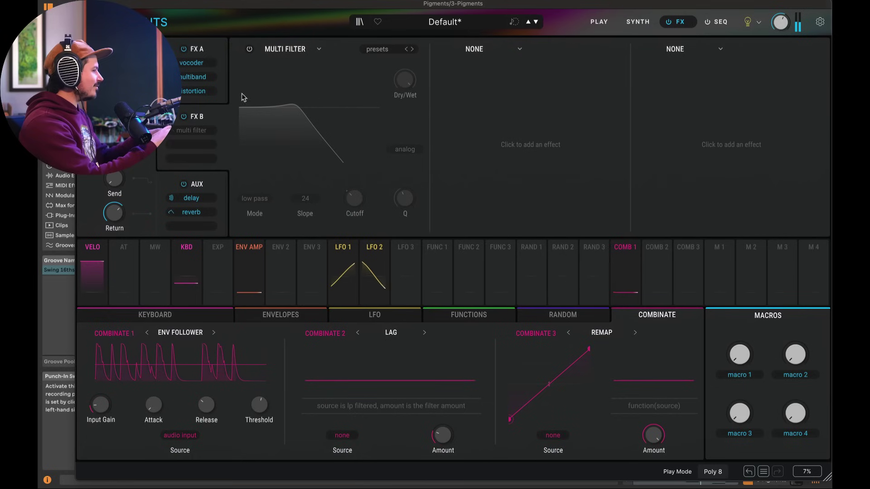
{"action": "left_click", "coordinate": [222, 91]}
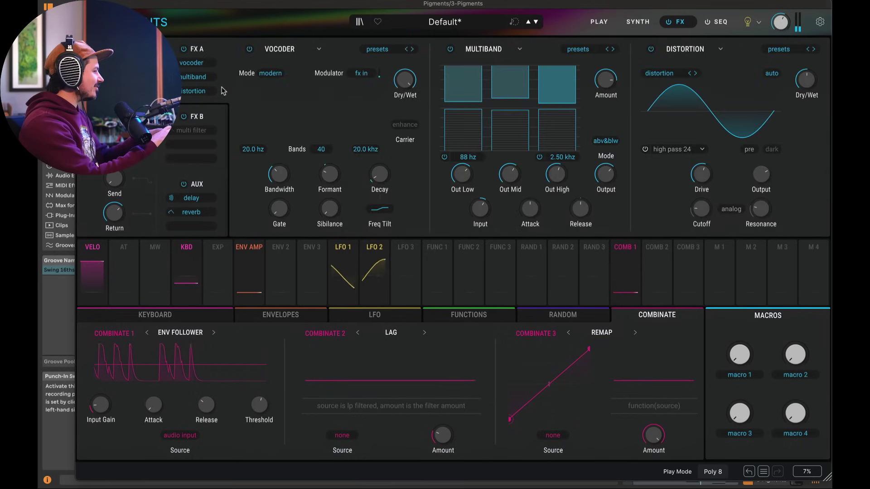
{"action": "left_click", "coordinate": [651, 49]}
{"action": "left_click", "coordinate": [638, 21]}
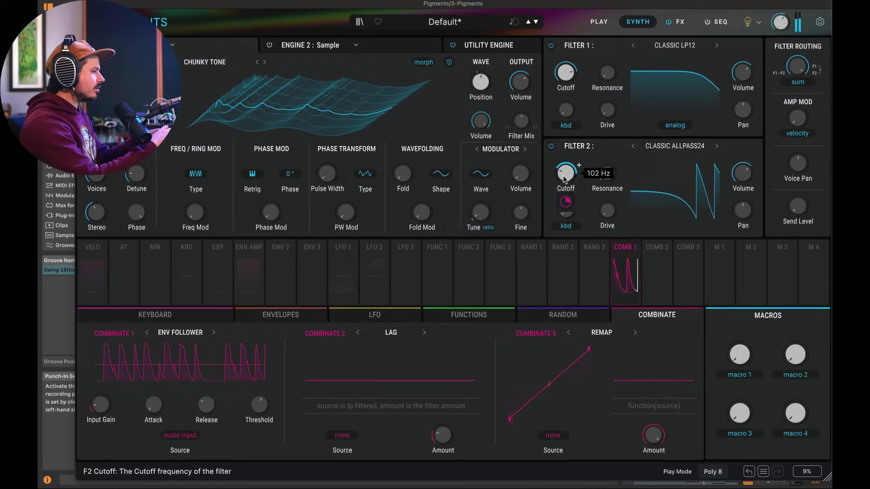
Raise Filter 2 resonance to about 0.26 and change its type to Cluster Peak18.
{"action": "left_click_drag", "start_coordinate": [606, 174], "coordinate": [618, 167]}
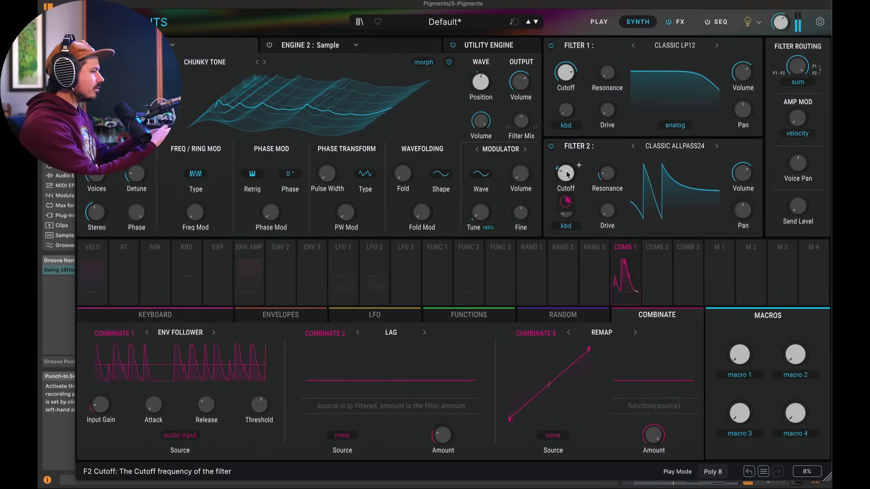
{"action": "left_click", "coordinate": [672, 146]}
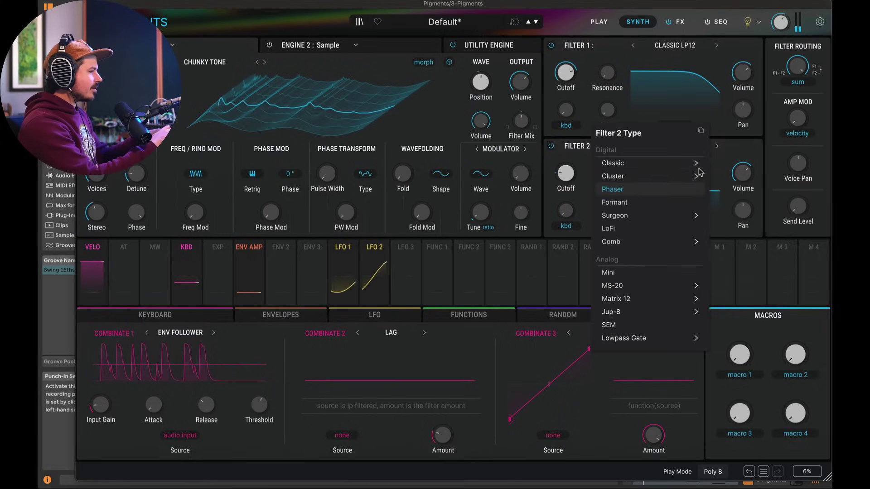
{"action": "mouse_move", "coordinate": [614, 176]}
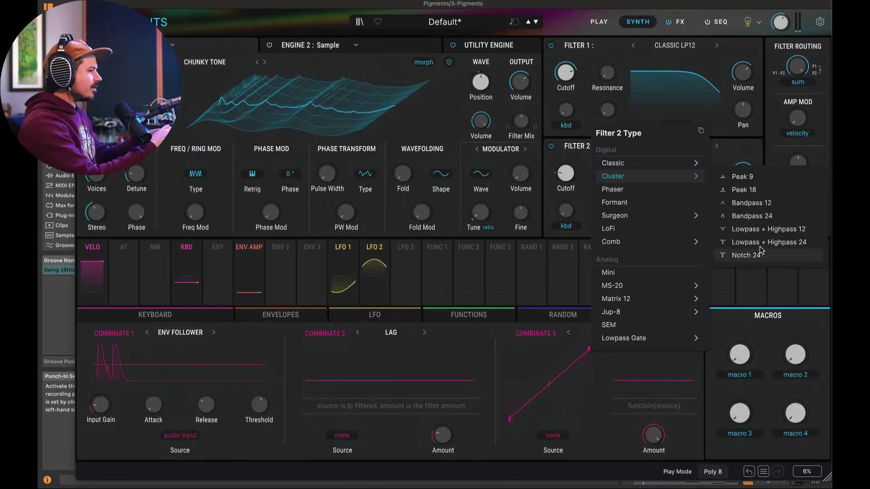
{"action": "left_click", "coordinate": [759, 196]}
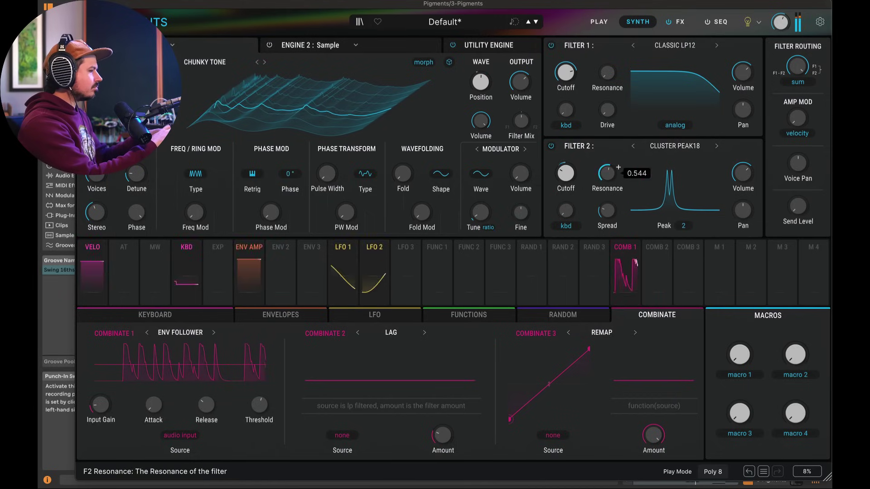
{"action": "mouse_move", "coordinate": [566, 173]}
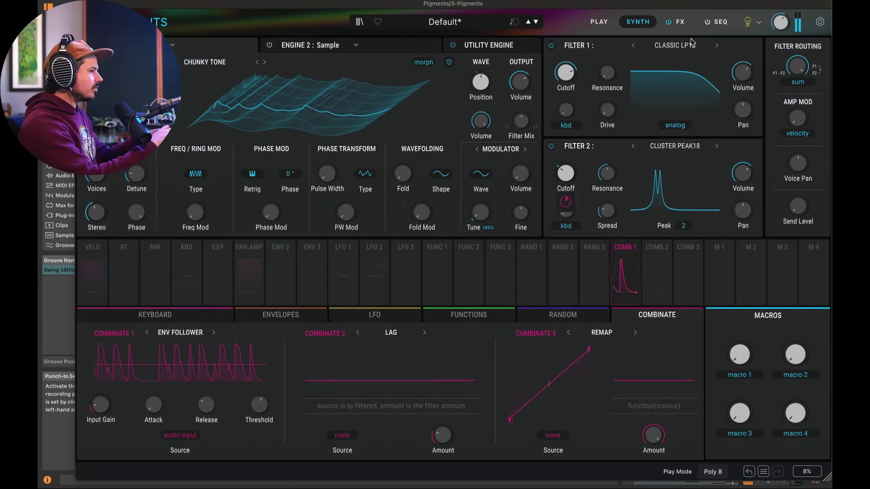
Make Filter 1 a LoFi filter and lower its frequency to about 3933 Hz.
{"action": "left_click", "coordinate": [675, 45]}
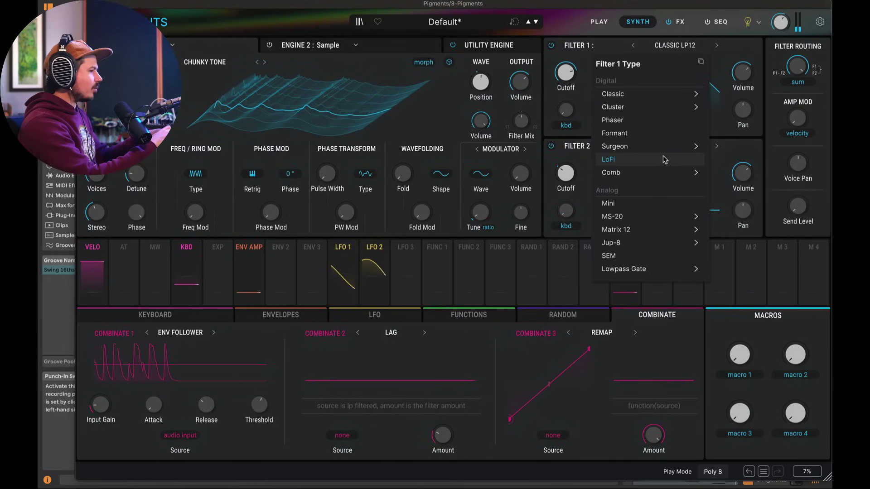
{"action": "left_click", "coordinate": [676, 160]}
{"action": "mouse_move", "coordinate": [607, 72]}
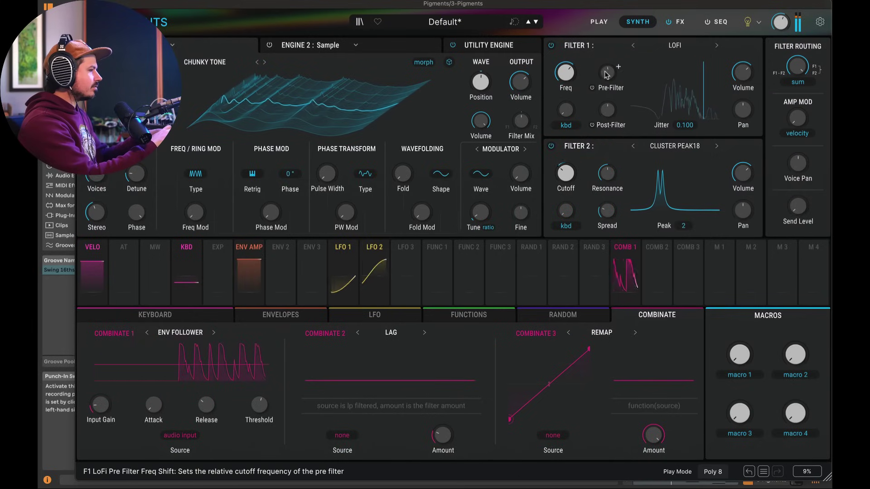
{"action": "left_click_drag", "start_coordinate": [574, 72], "coordinate": [578, 66]}
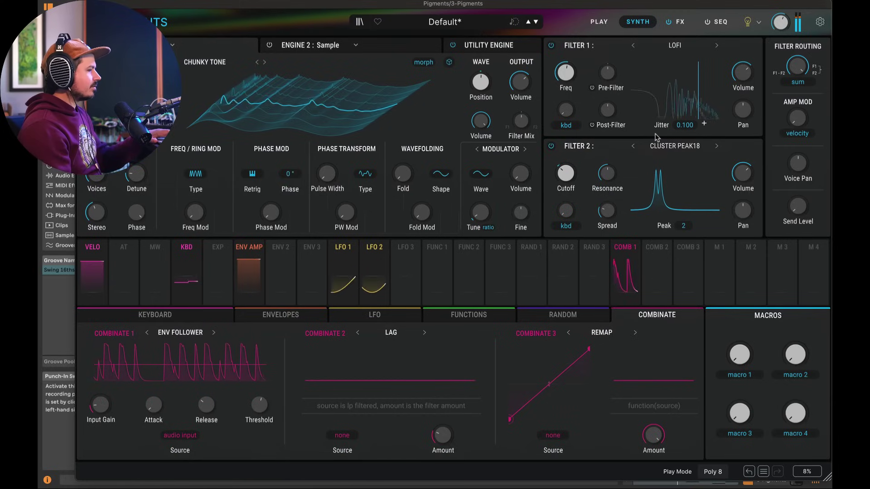
Close the plugin, restart playback, reactivate track 6 and open its Pigments instrument.
{"action": "key", "text": "ctrl+alt+p"}
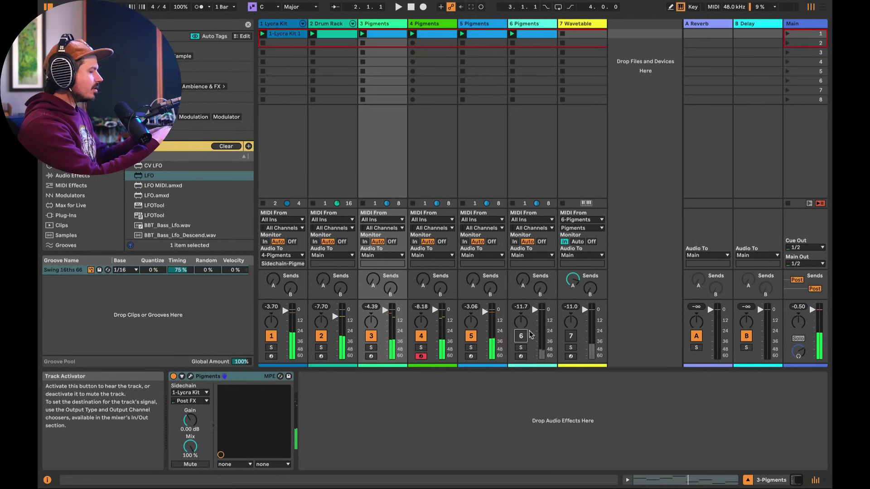
{"action": "key", "text": "space"}
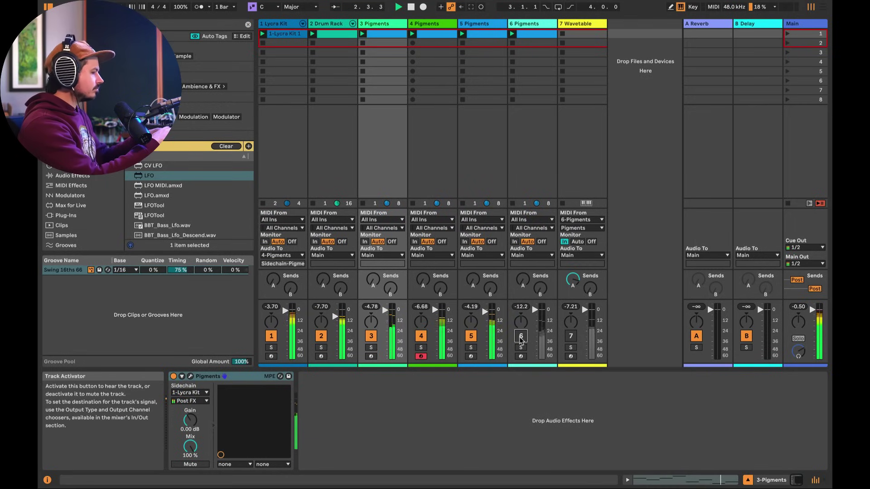
{"action": "left_click", "coordinate": [521, 337]}
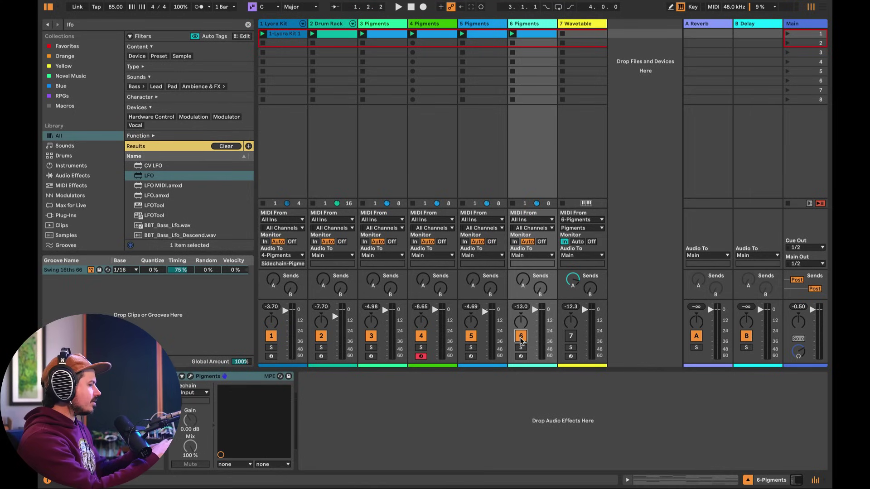
{"action": "left_click", "coordinate": [191, 376]}
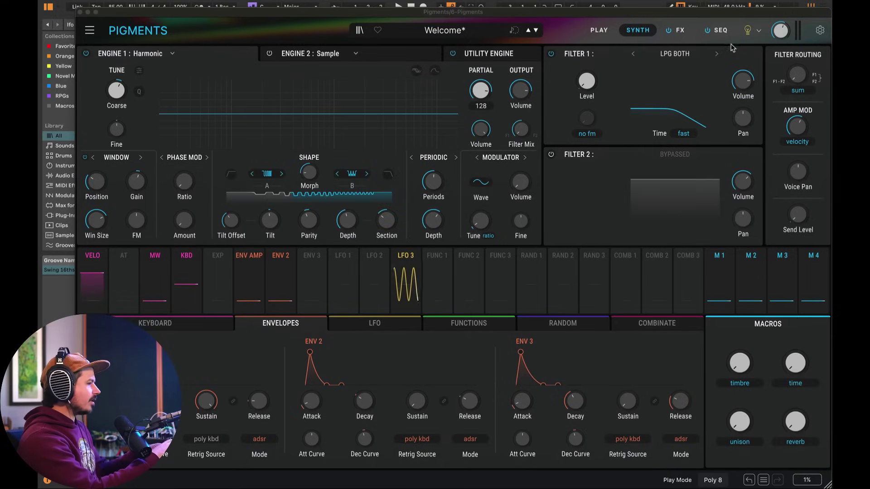
Show the four-step arpeggiator sequence, reposition the window over the mixer and stop playback.
{"action": "left_click", "coordinate": [682, 30]}
{"action": "left_click", "coordinate": [718, 29]}
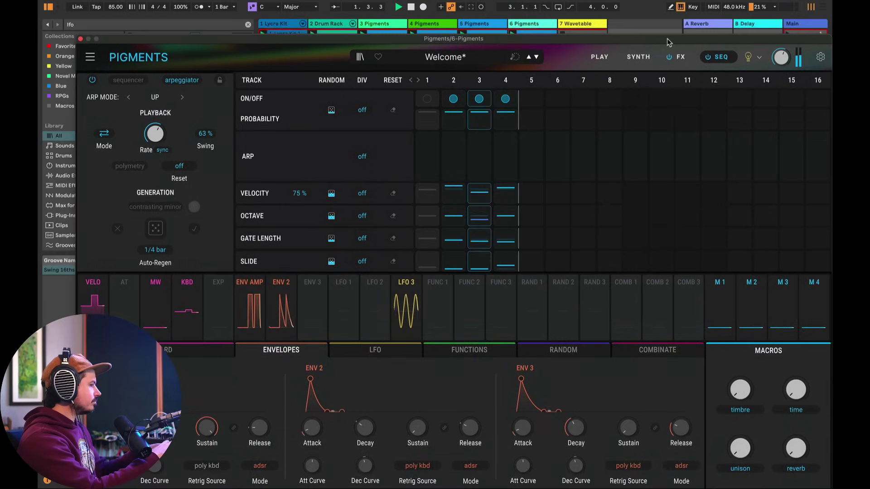
{"action": "left_click_drag", "start_coordinate": [667, 38], "coordinate": [688, 82]}
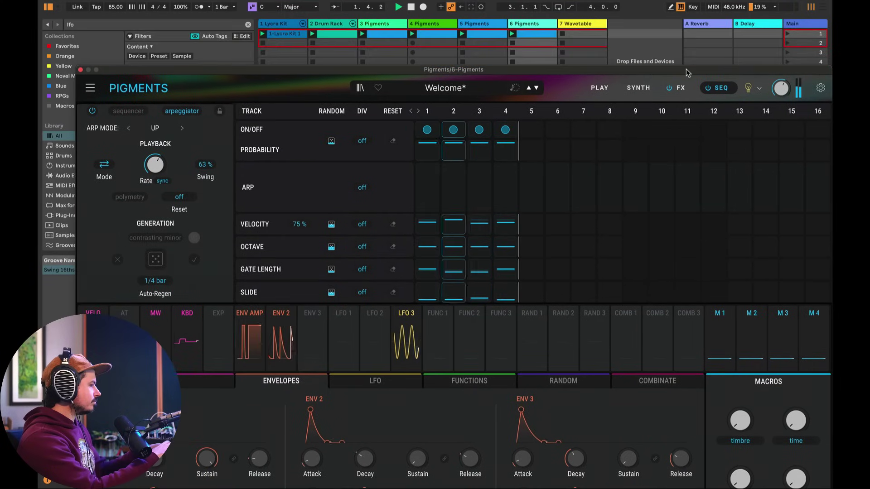
{"action": "left_click_drag", "start_coordinate": [296, 85], "coordinate": [389, 310]}
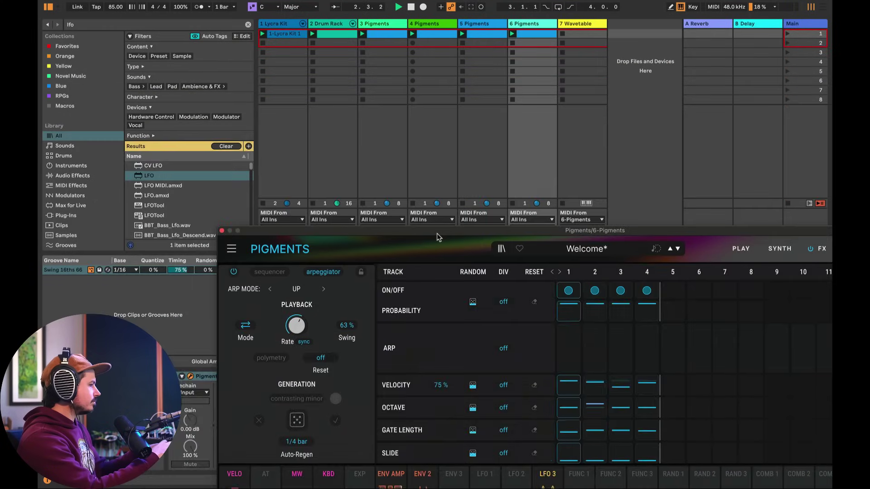
{"action": "mouse_move", "coordinate": [563, 306]}
{"action": "left_mouse_down"}
{"action": "mouse_move", "coordinate": [508, 361]}
{"action": "mouse_move", "coordinate": [470, 3]}
{"action": "left_mouse_up"}
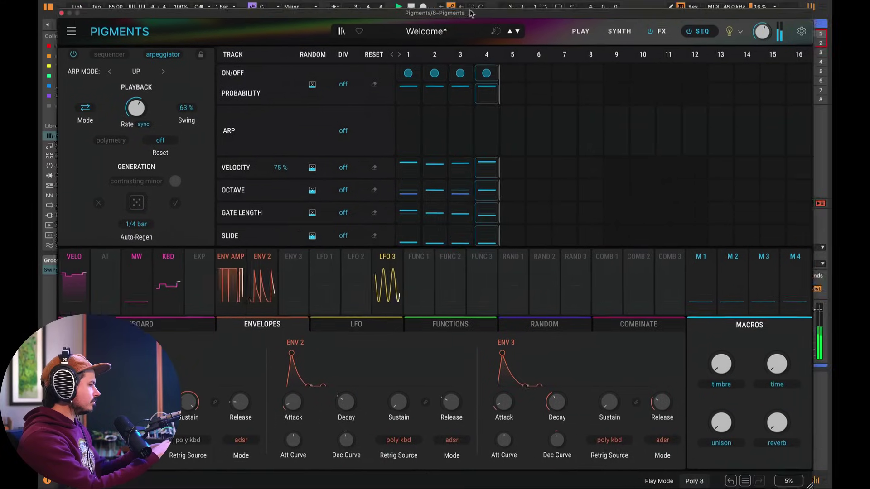
{"action": "key", "text": "space"}
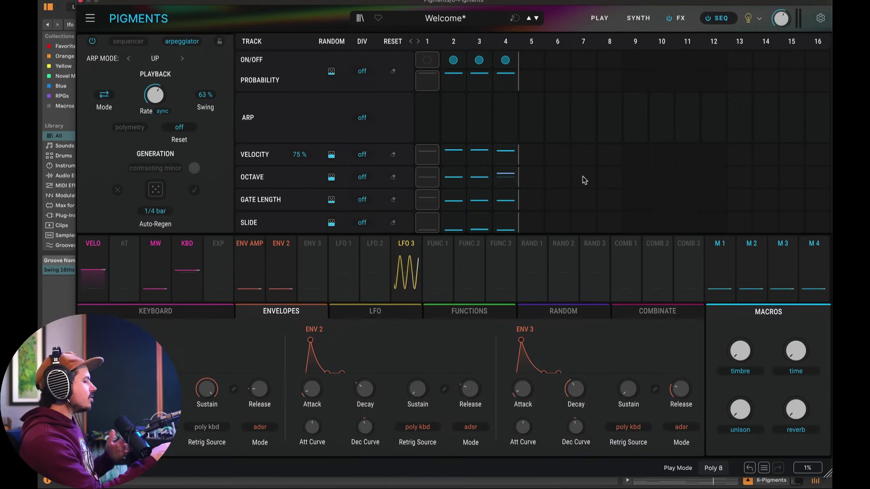
Reveal the tracks' input/output routing in Live, then close the Pigments window.
{"action": "left_click_drag", "start_coordinate": [570, 3], "coordinate": [568, 220]}
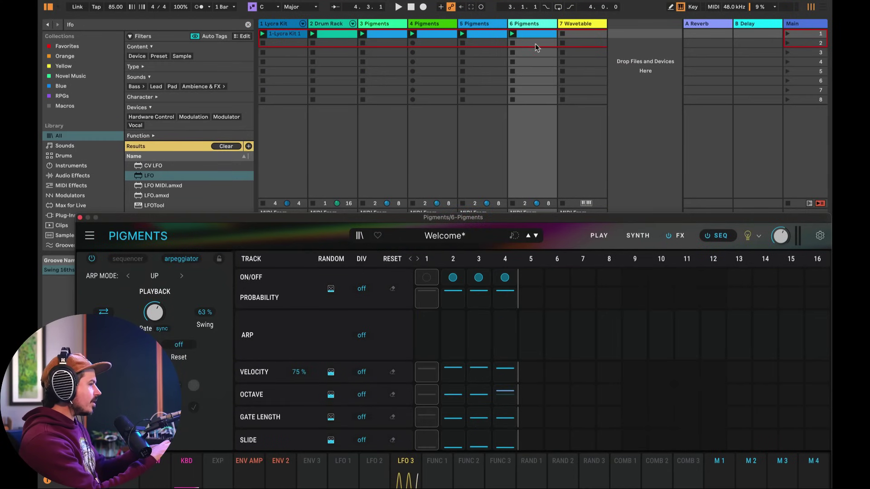
{"action": "key", "text": "ctrl+alt+i"}
{"action": "mouse_move", "coordinate": [216, 217]}
{"action": "left_mouse_down"}
{"action": "mouse_move", "coordinate": [299, 54]}
{"action": "mouse_move", "coordinate": [428, 17]}
{"action": "left_mouse_up"}
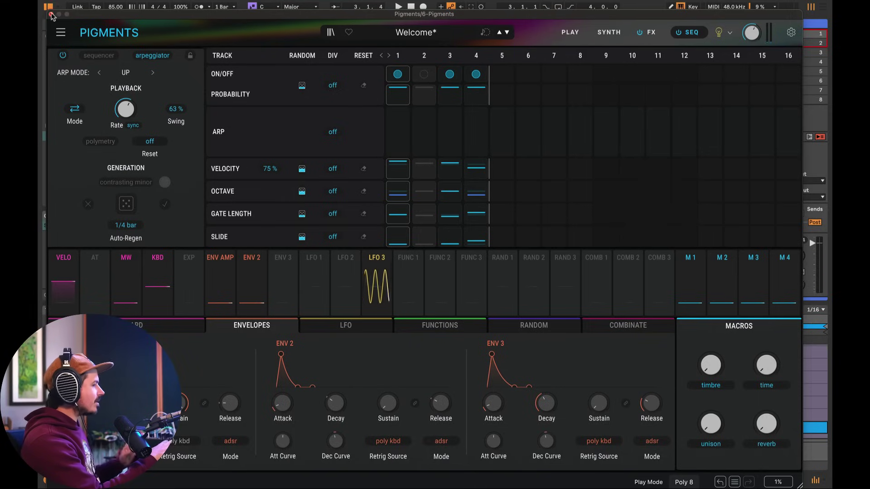
{"action": "left_click", "coordinate": [50, 14]}
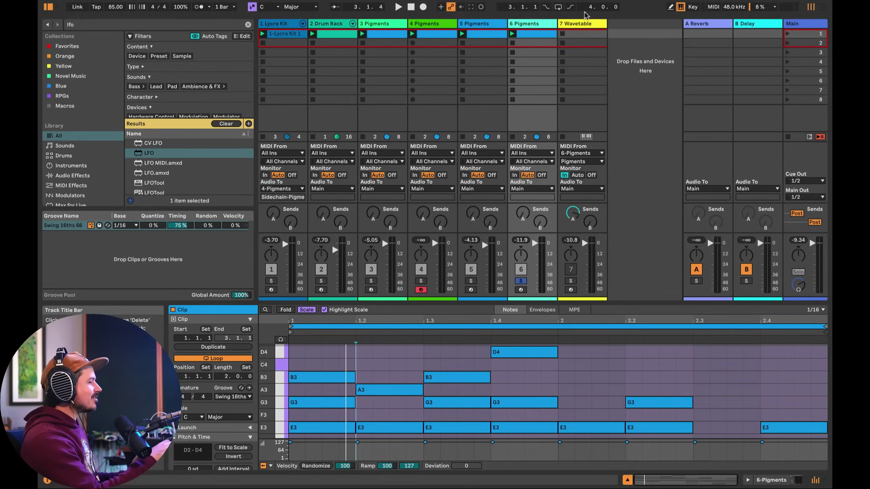
Show track 6's device chain, reopen its Pigments window and drag it aside toward the left.
{"action": "left_click", "coordinate": [528, 22]}
{"action": "left_click", "coordinate": [190, 377]}
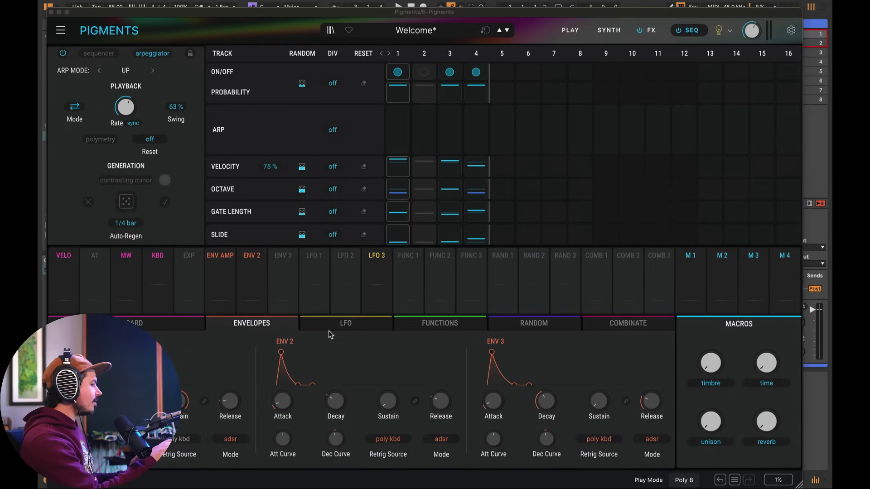
{"action": "left_click_drag", "start_coordinate": [365, 15], "coordinate": [360, 4]}
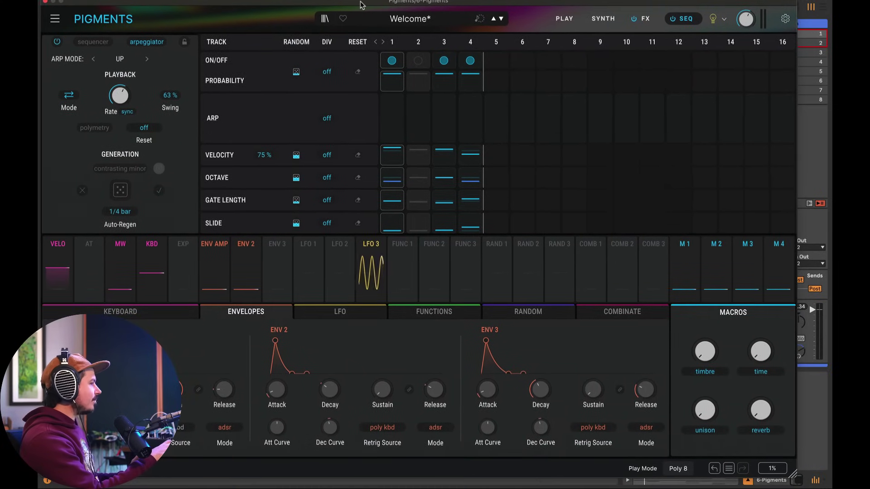
{"action": "left_click_drag", "start_coordinate": [481, 8], "coordinate": [132, 12]}
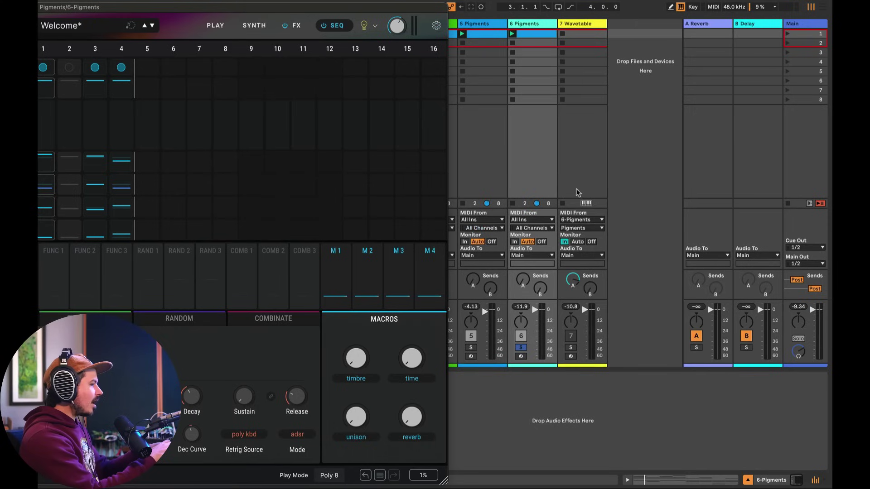
Set track 7's MIDI From to 6-Pigments, tapping the Pigments device's output, with Monitor on In.
{"action": "left_click", "coordinate": [584, 220]}
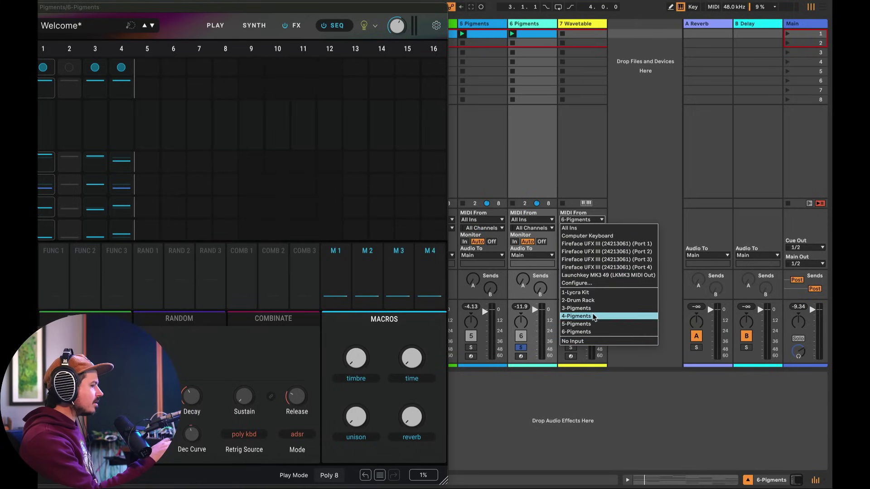
{"action": "left_click", "coordinate": [591, 331]}
{"action": "left_click", "coordinate": [583, 228]}
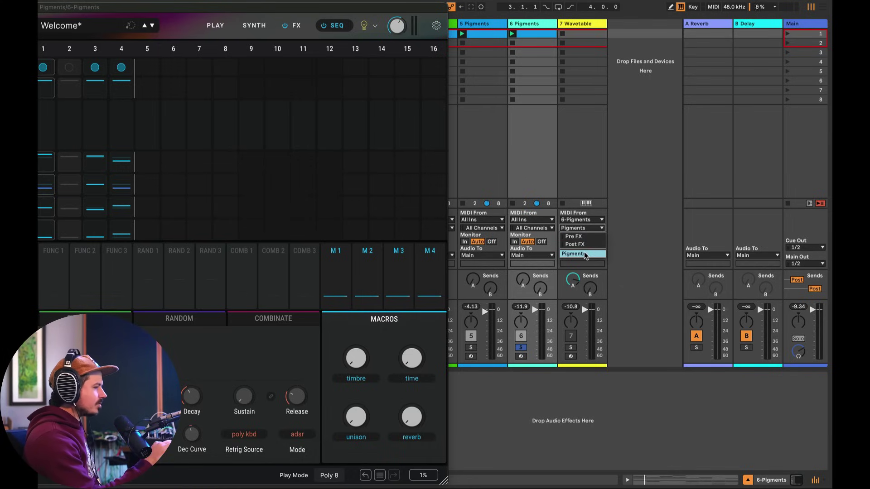
{"action": "left_click", "coordinate": [584, 253]}
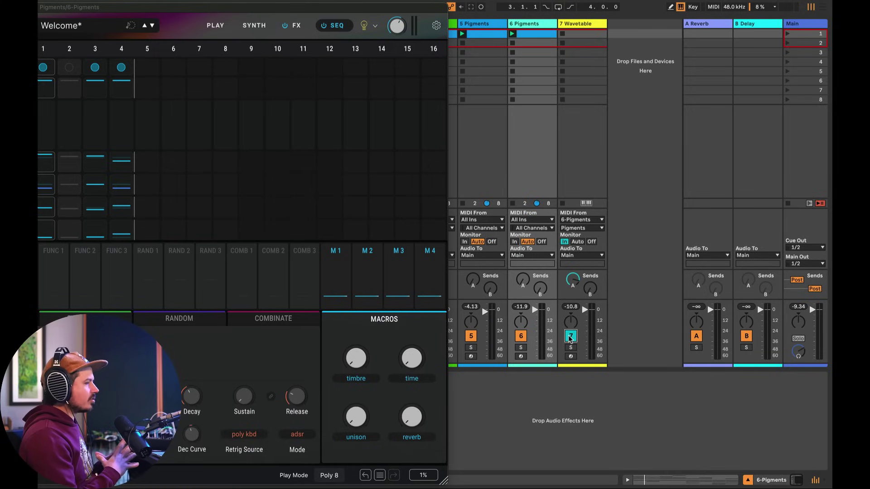
Select the Wavetable track, close the Pigments window and start playback.
{"action": "left_click", "coordinate": [575, 26]}
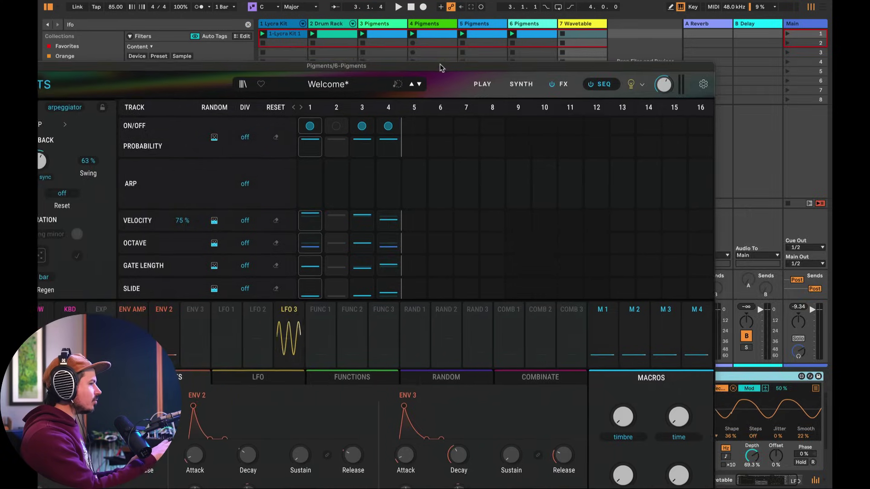
{"action": "left_click_drag", "start_coordinate": [179, 7], "coordinate": [700, 43]}
{"action": "key", "text": "ctrl+alt+p"}
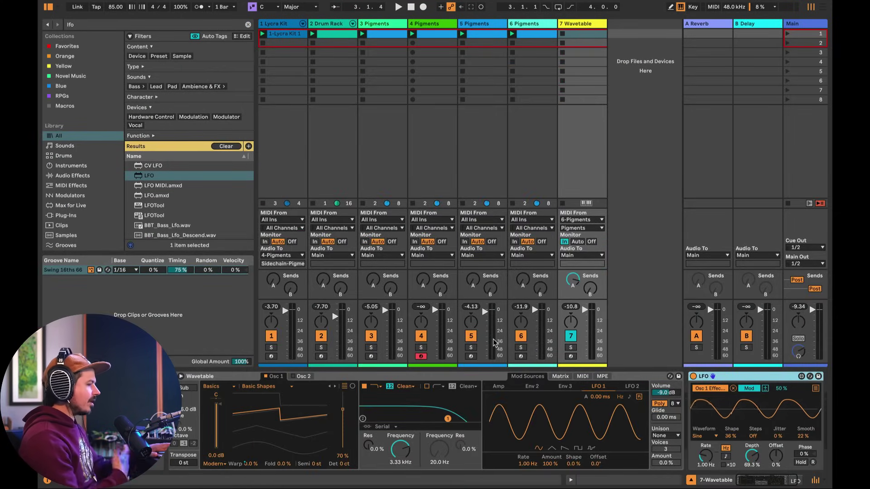
{"action": "key", "text": "space"}
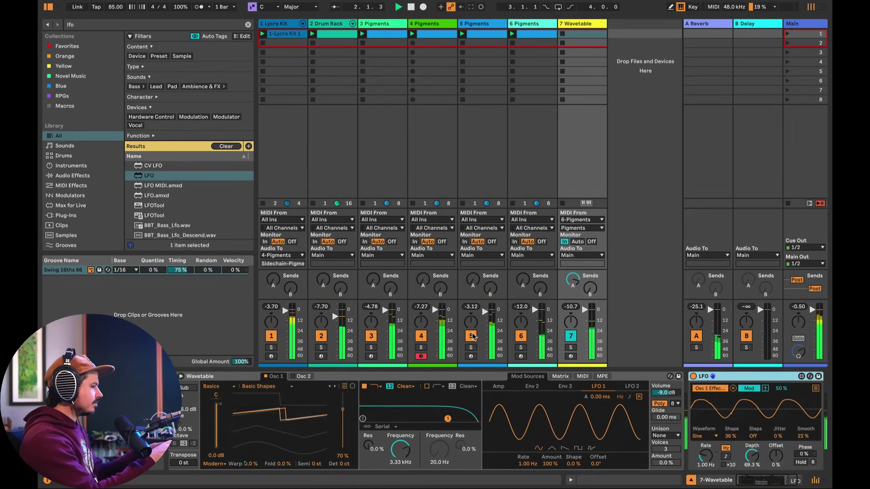
Switch off track 4 and solo tracks 6, 7 and then 5 while the set plays.
{"action": "left_click", "coordinate": [420, 336]}
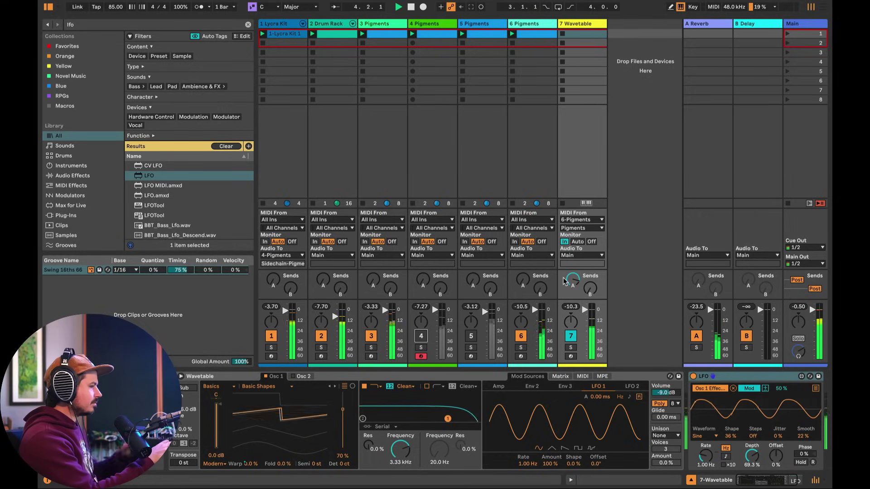
{"action": "left_click", "coordinate": [520, 348]}
{"action": "left_click", "coordinate": [571, 347]}
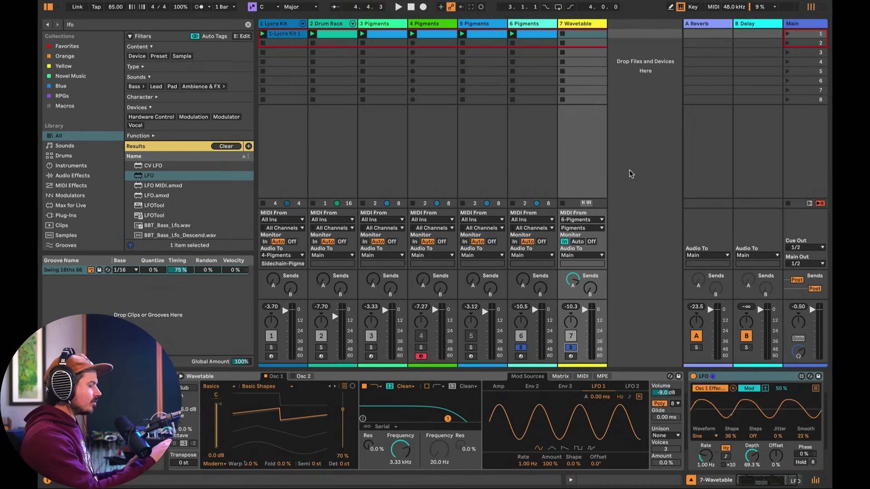
{"action": "key", "text": "space"}
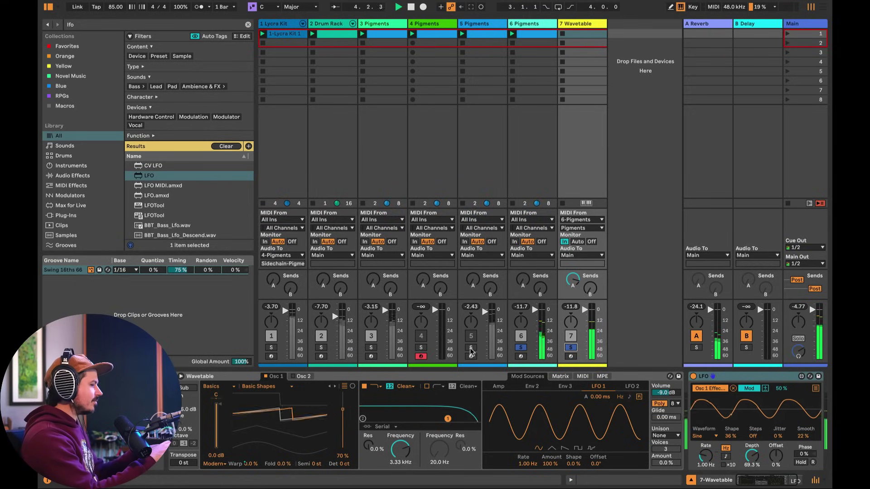
{"action": "left_click", "coordinate": [470, 347]}
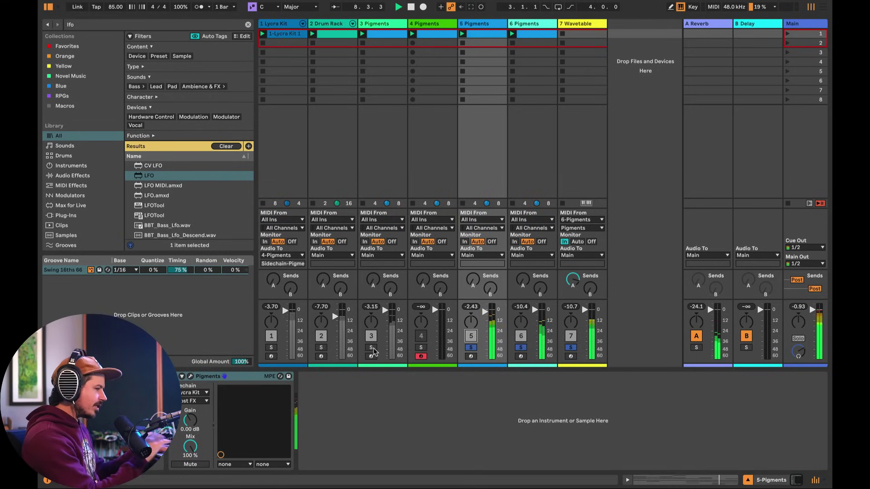
Solo track 3 so it plays alongside soloed tracks 5, 6 and 7.
{"action": "left_click", "coordinate": [371, 347]}
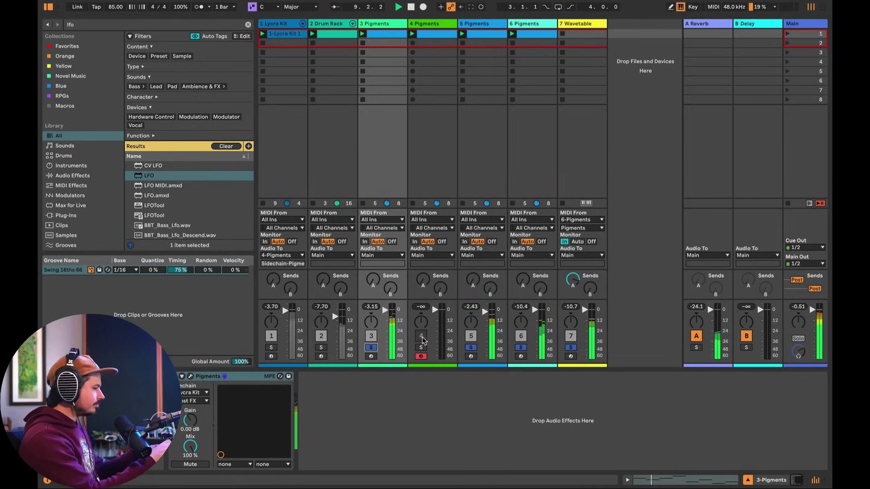